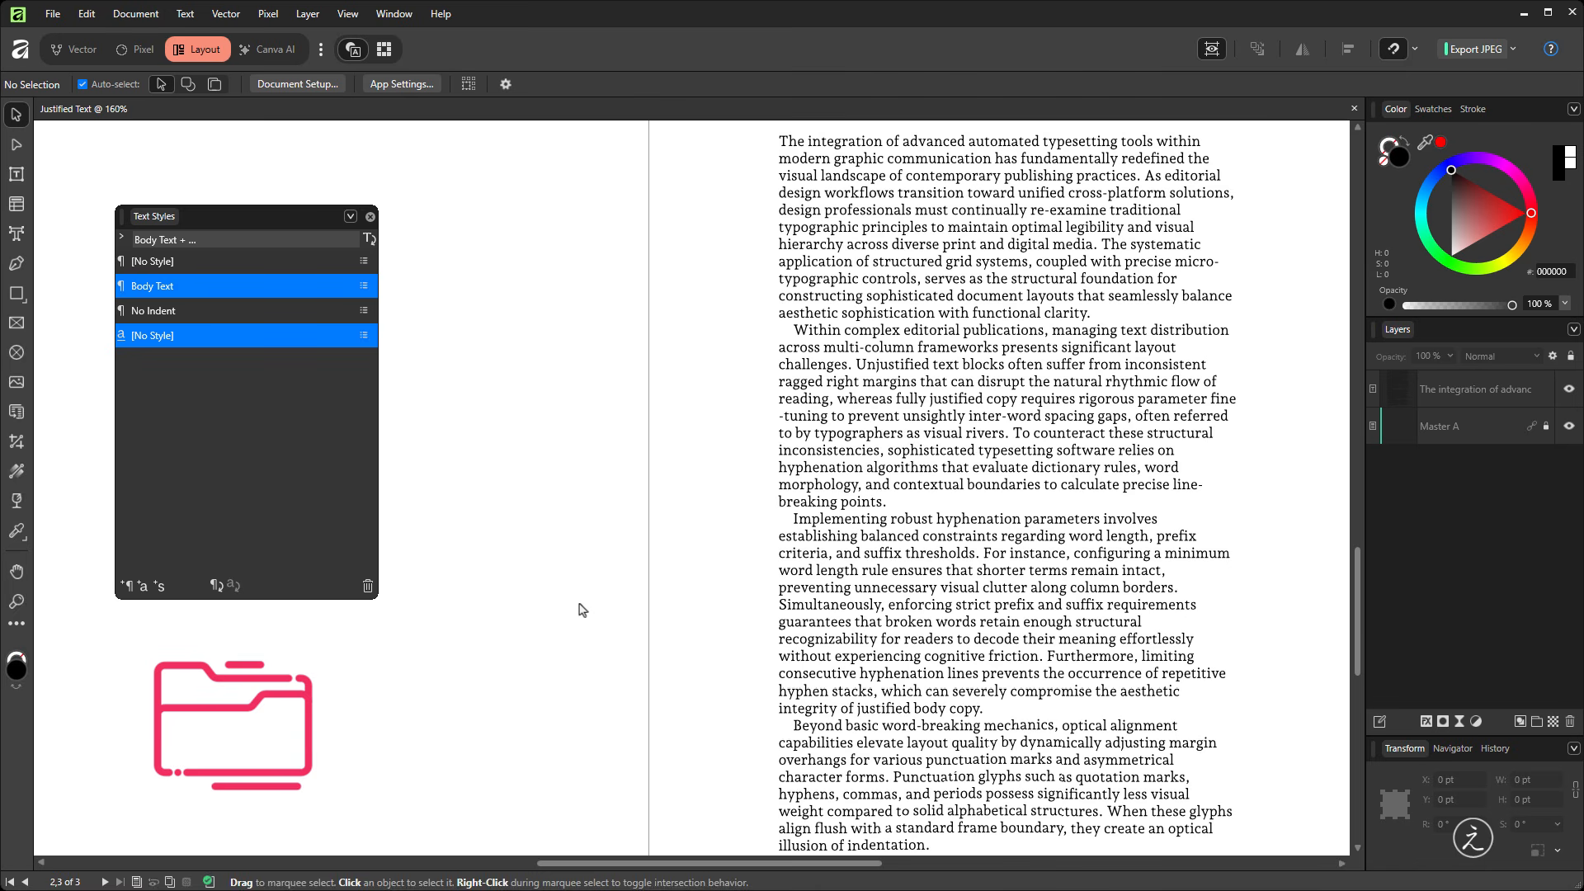
Try Justified All alignment on the Body Text style, settle on Justified Last Line Left, and apply the style change
double_click(215, 286)
drag(735, 146, 269, 158)
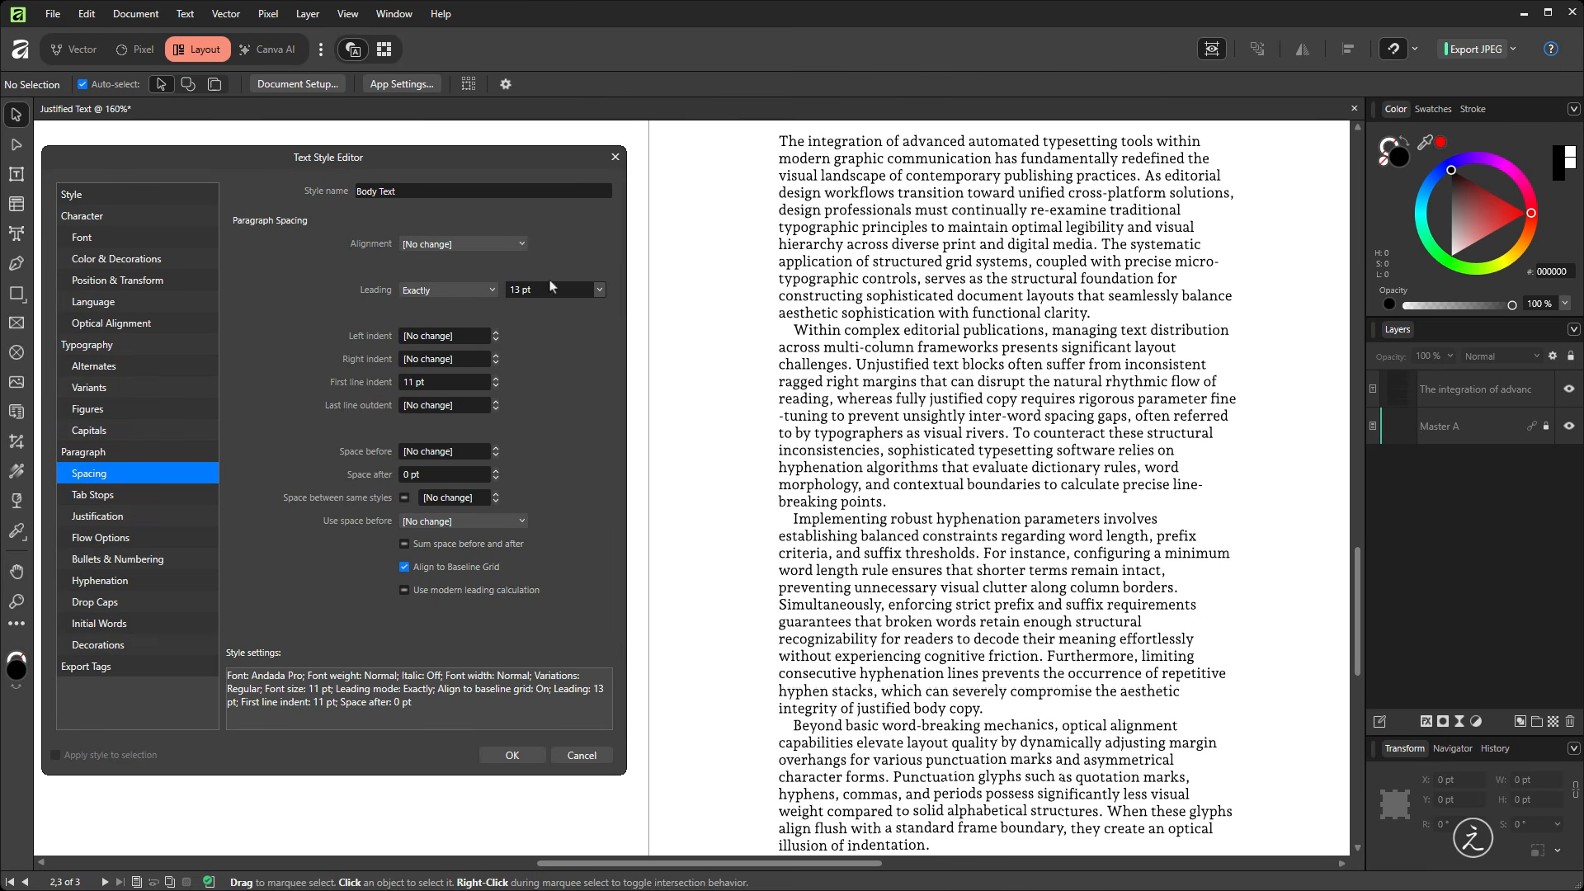
click(523, 245)
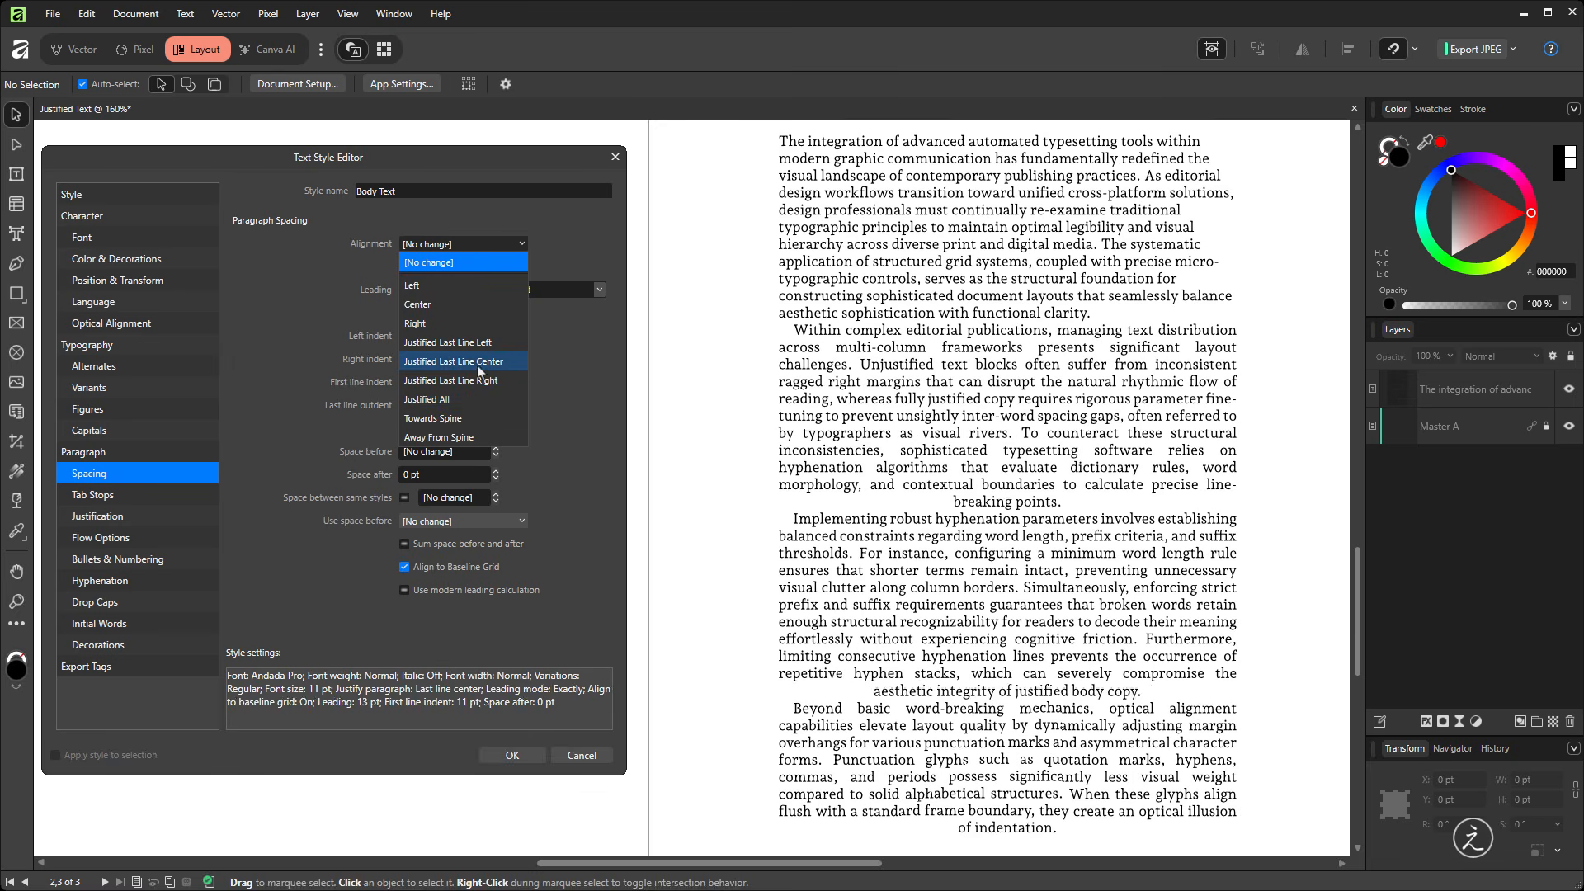
click(487, 401)
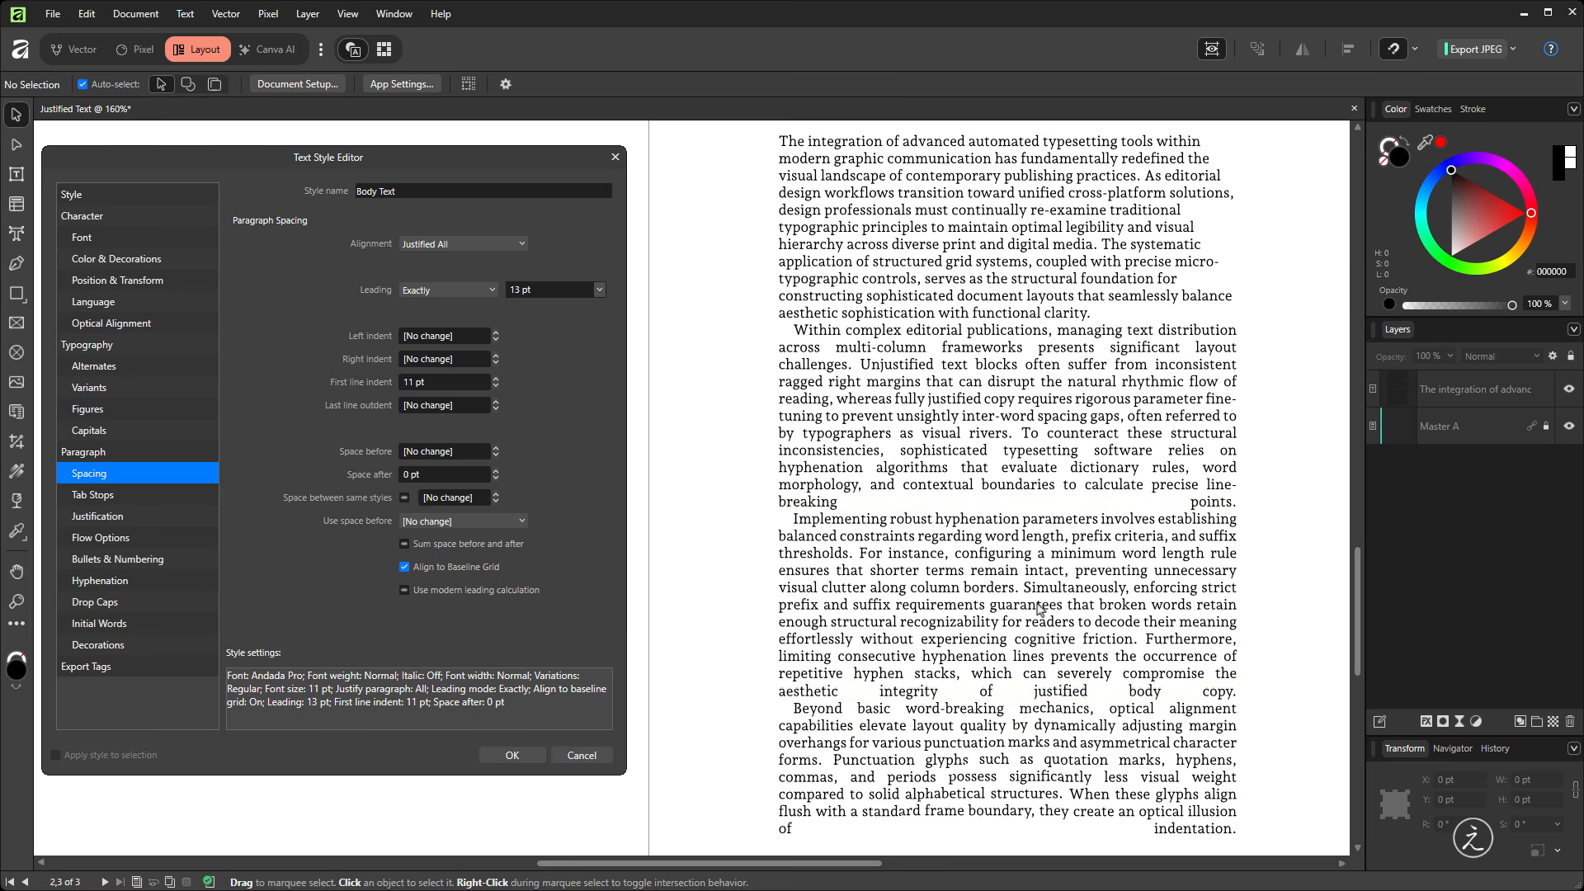
click(521, 245)
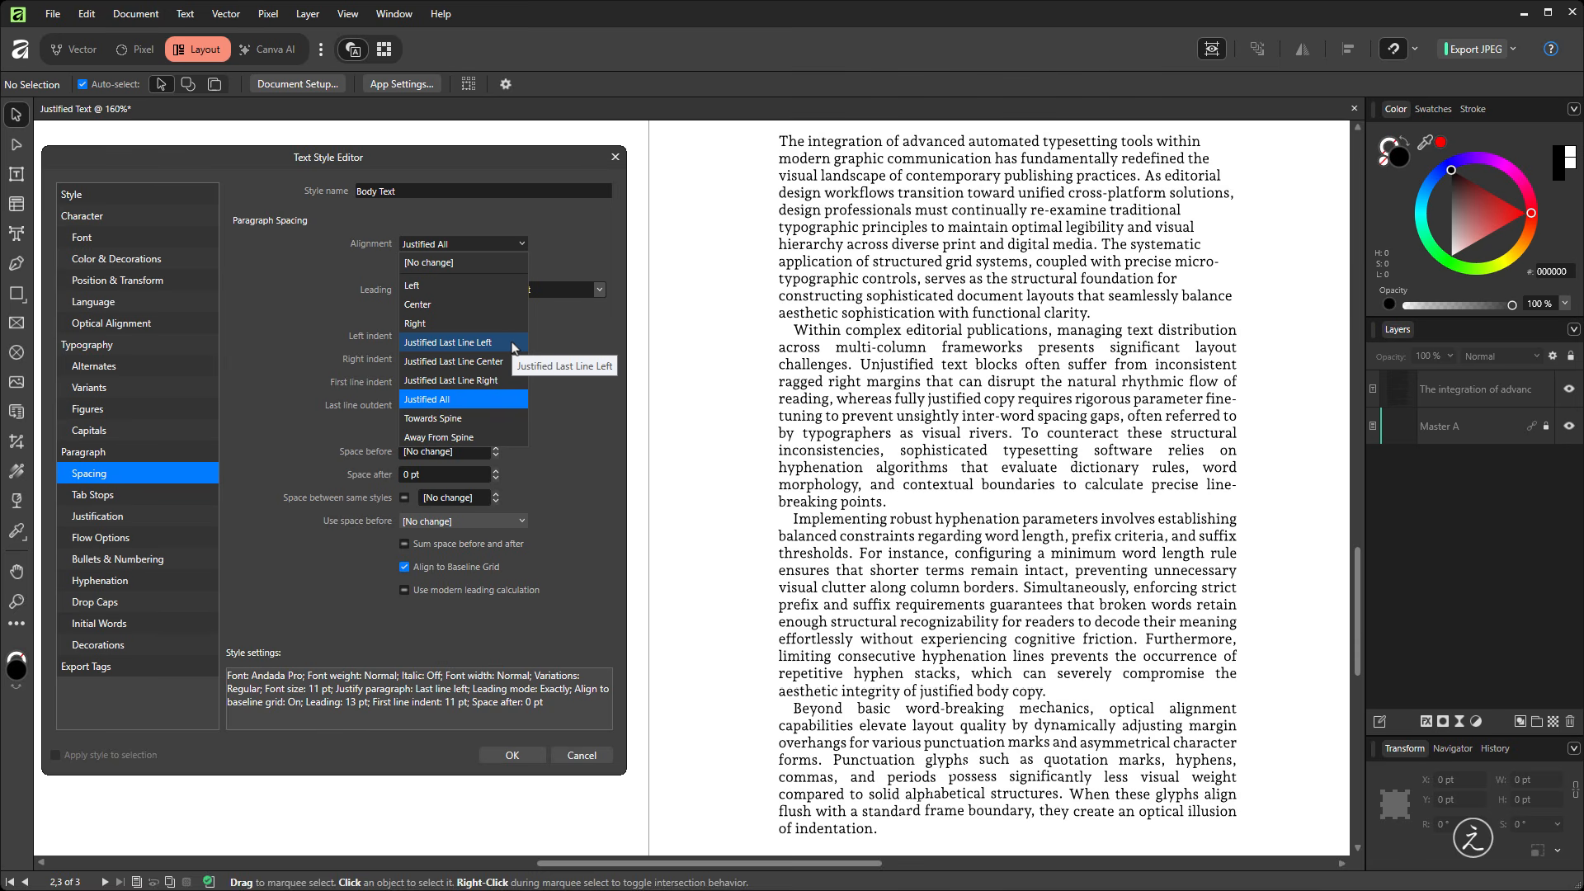
click(512, 344)
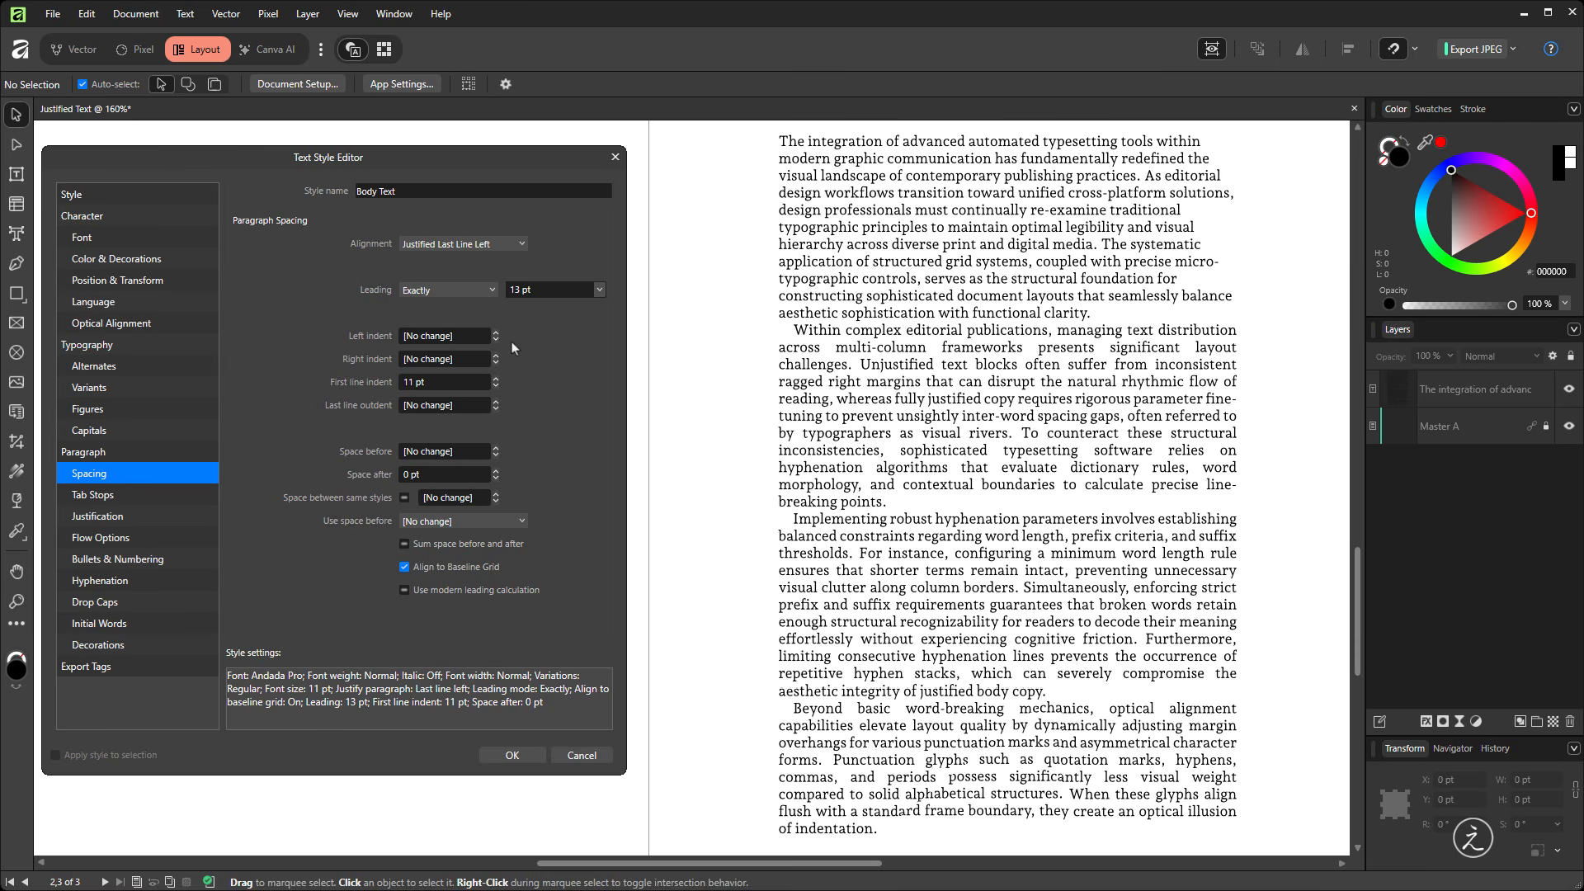
click(532, 763)
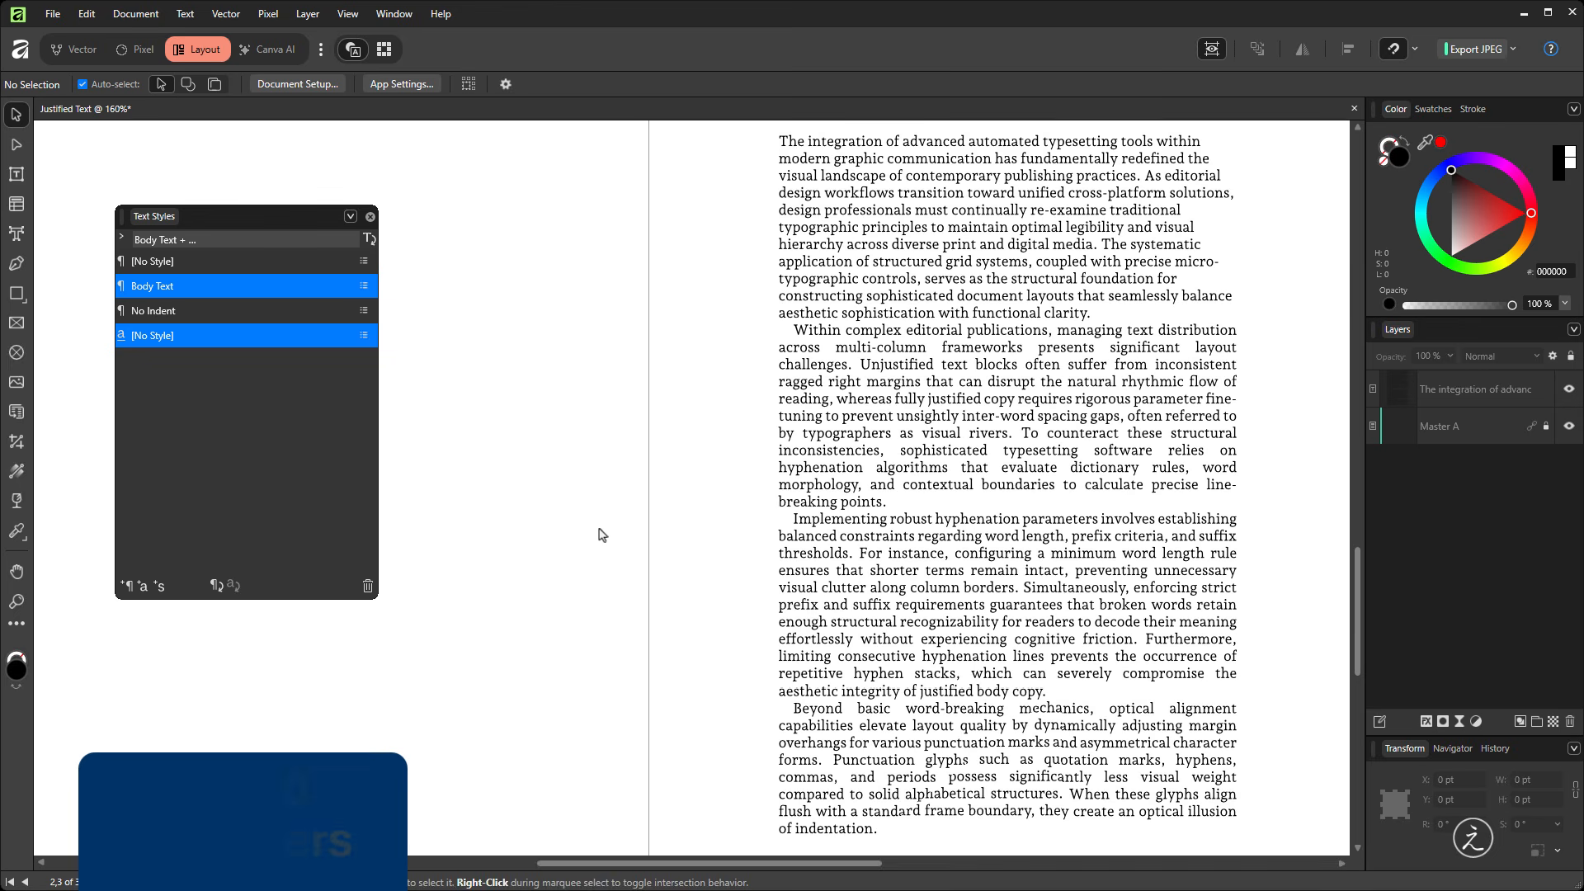
Turn on the word count display for the document
click(350, 22)
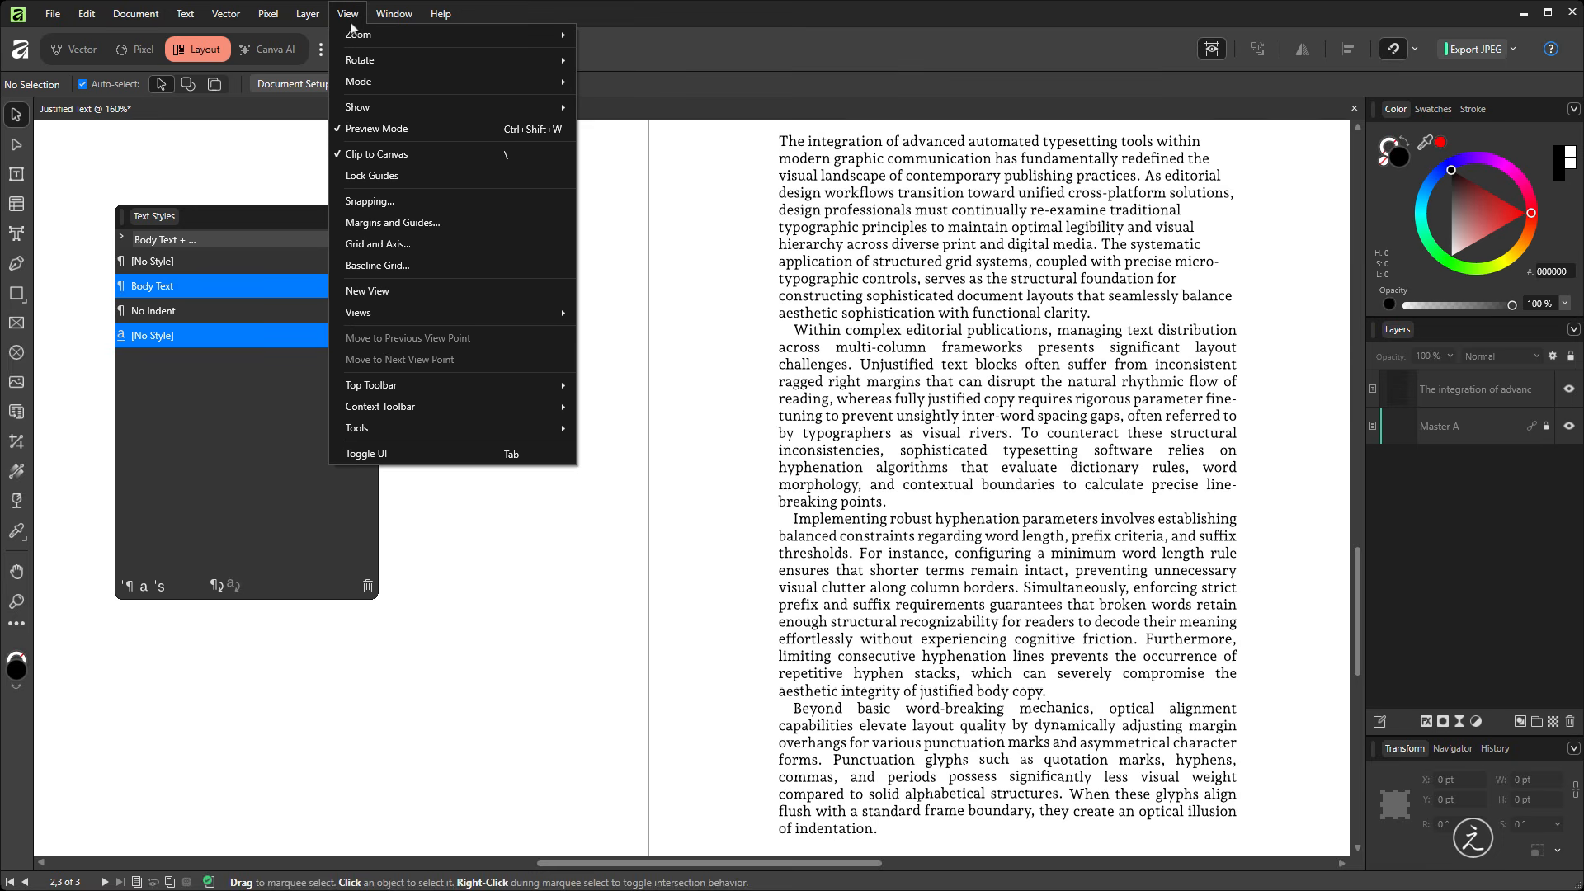
mouse_move(387, 103)
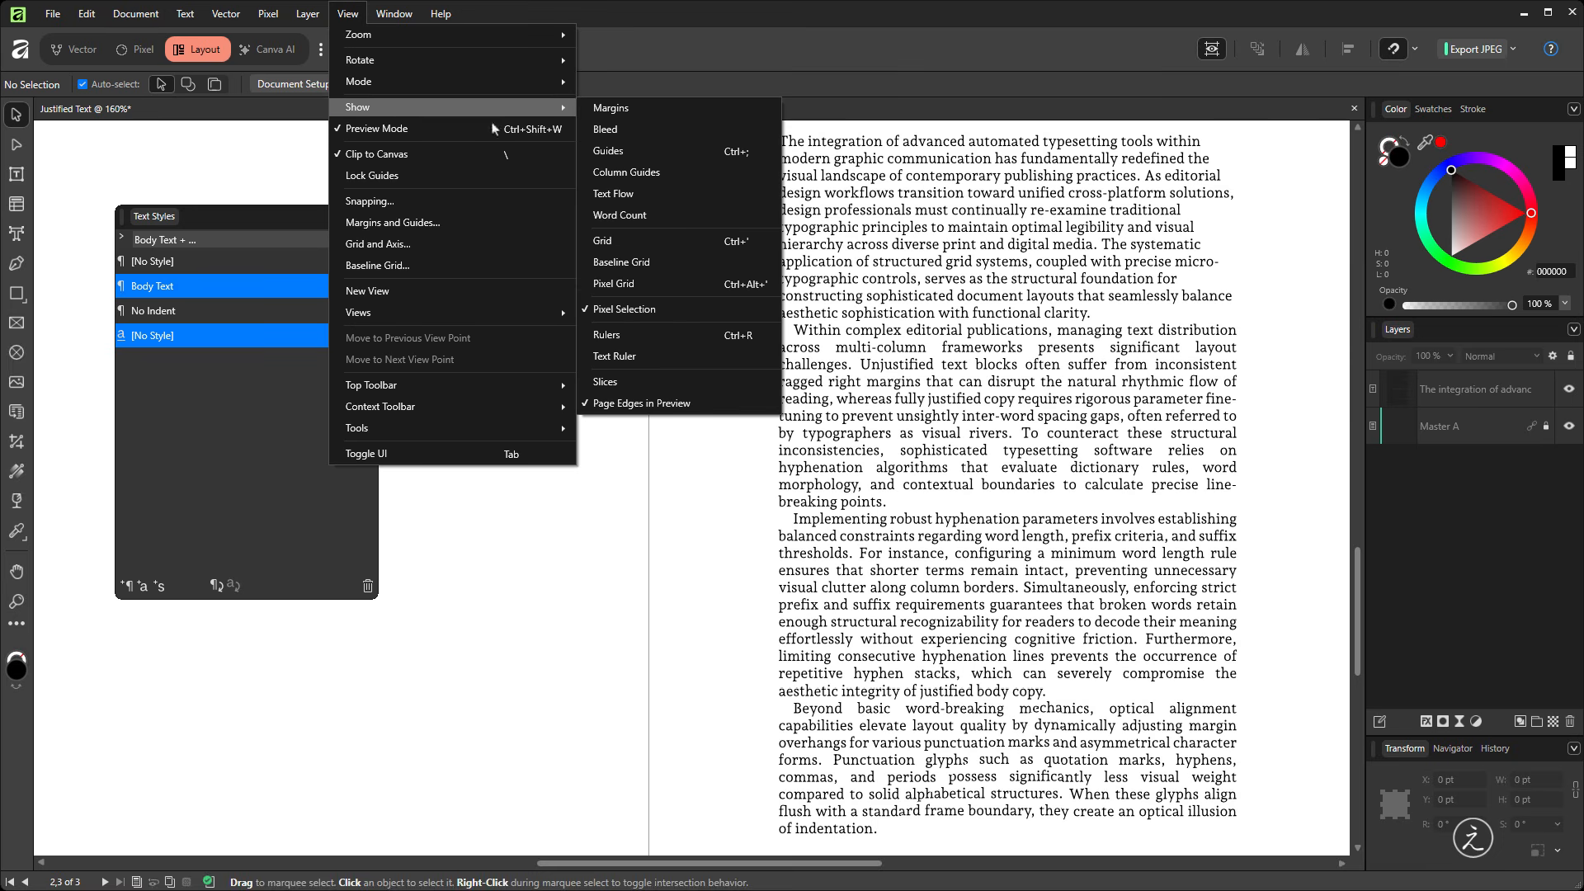
click(692, 213)
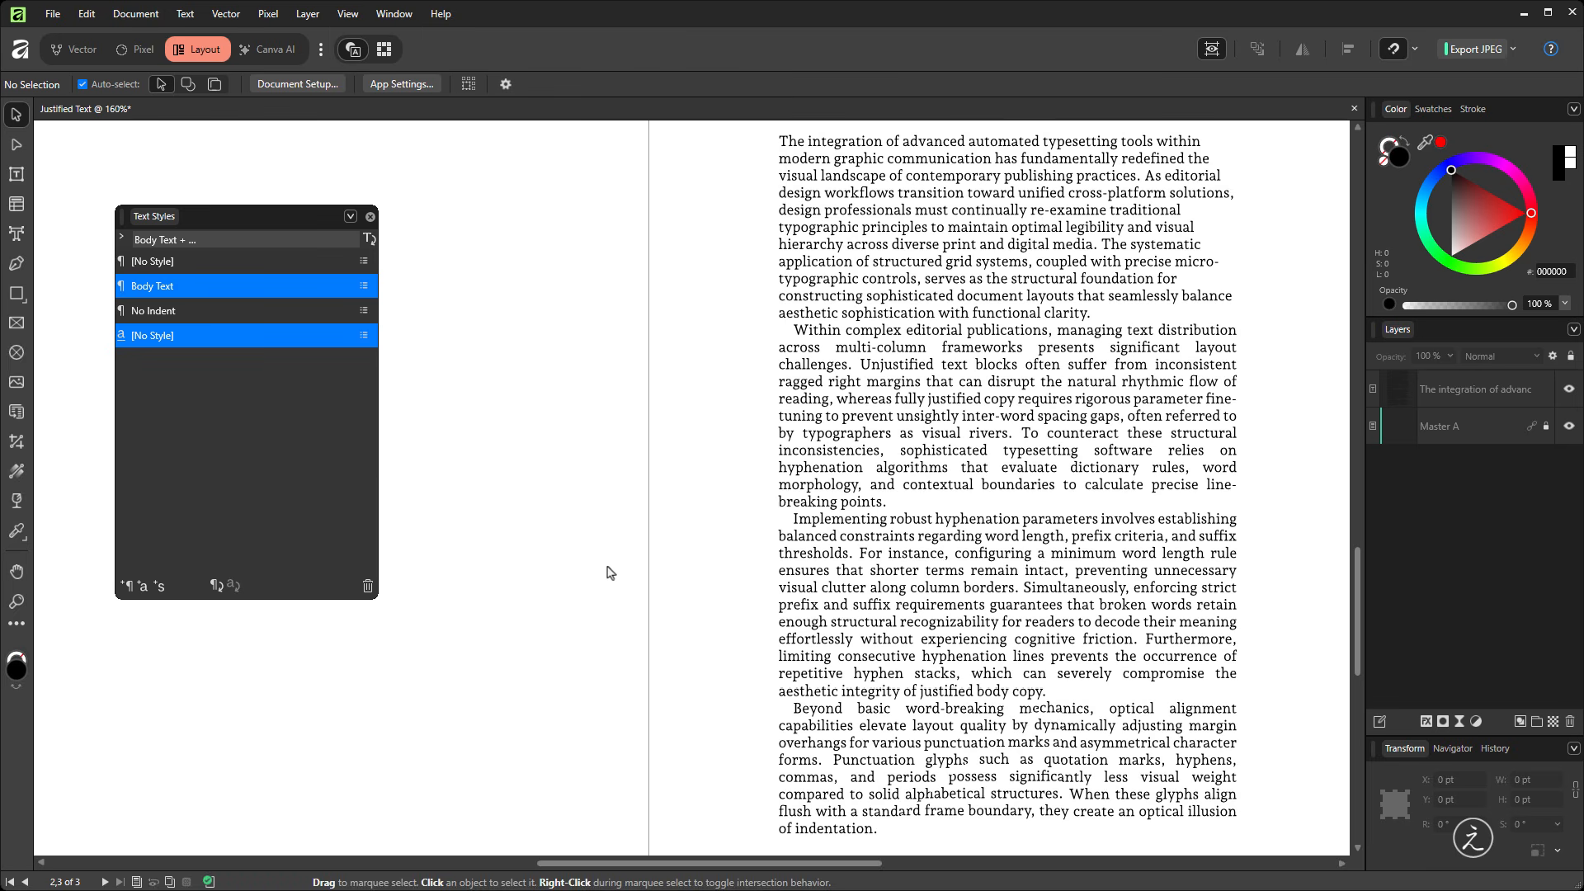
double_click(820, 402)
triple_click(820, 401)
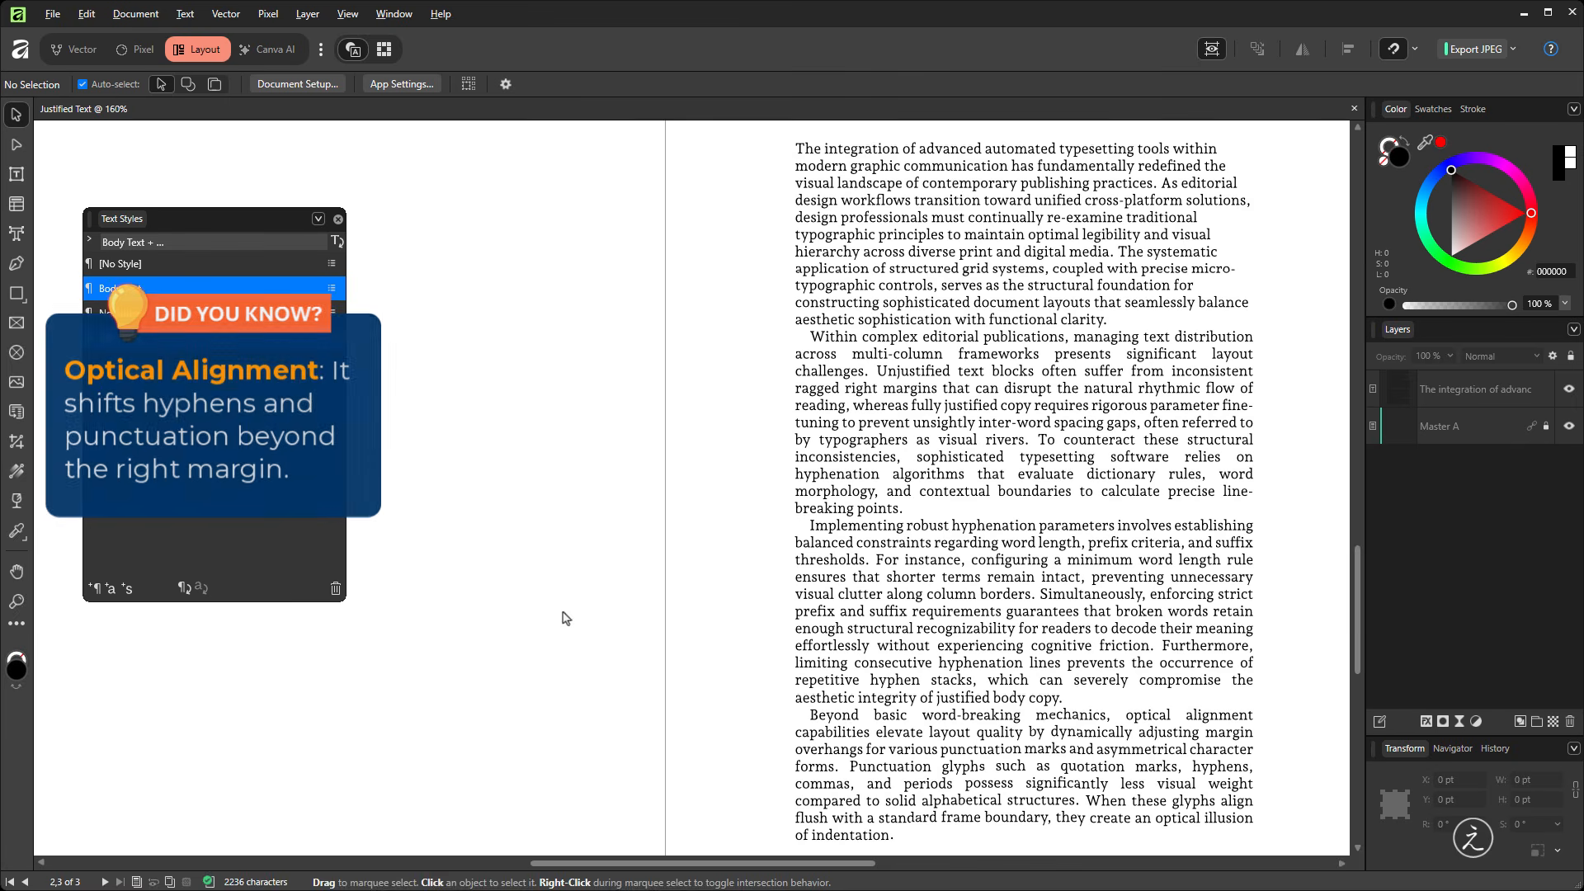
Turn off Preview Mode and examine how the justified paragraphs sit against the text frame's right edge
click(349, 16)
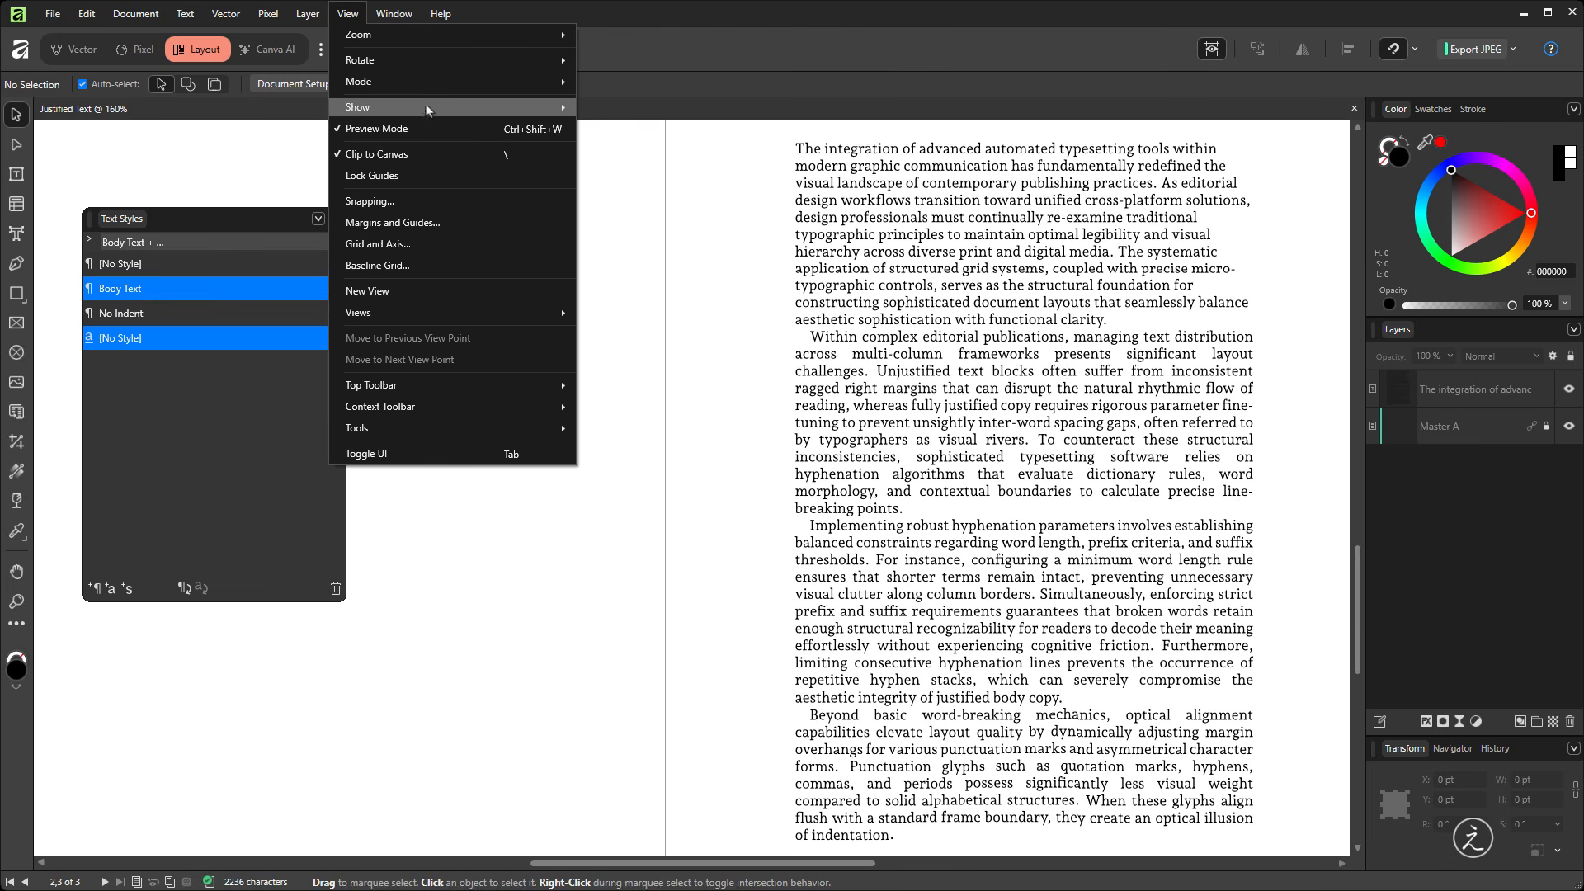
click(442, 126)
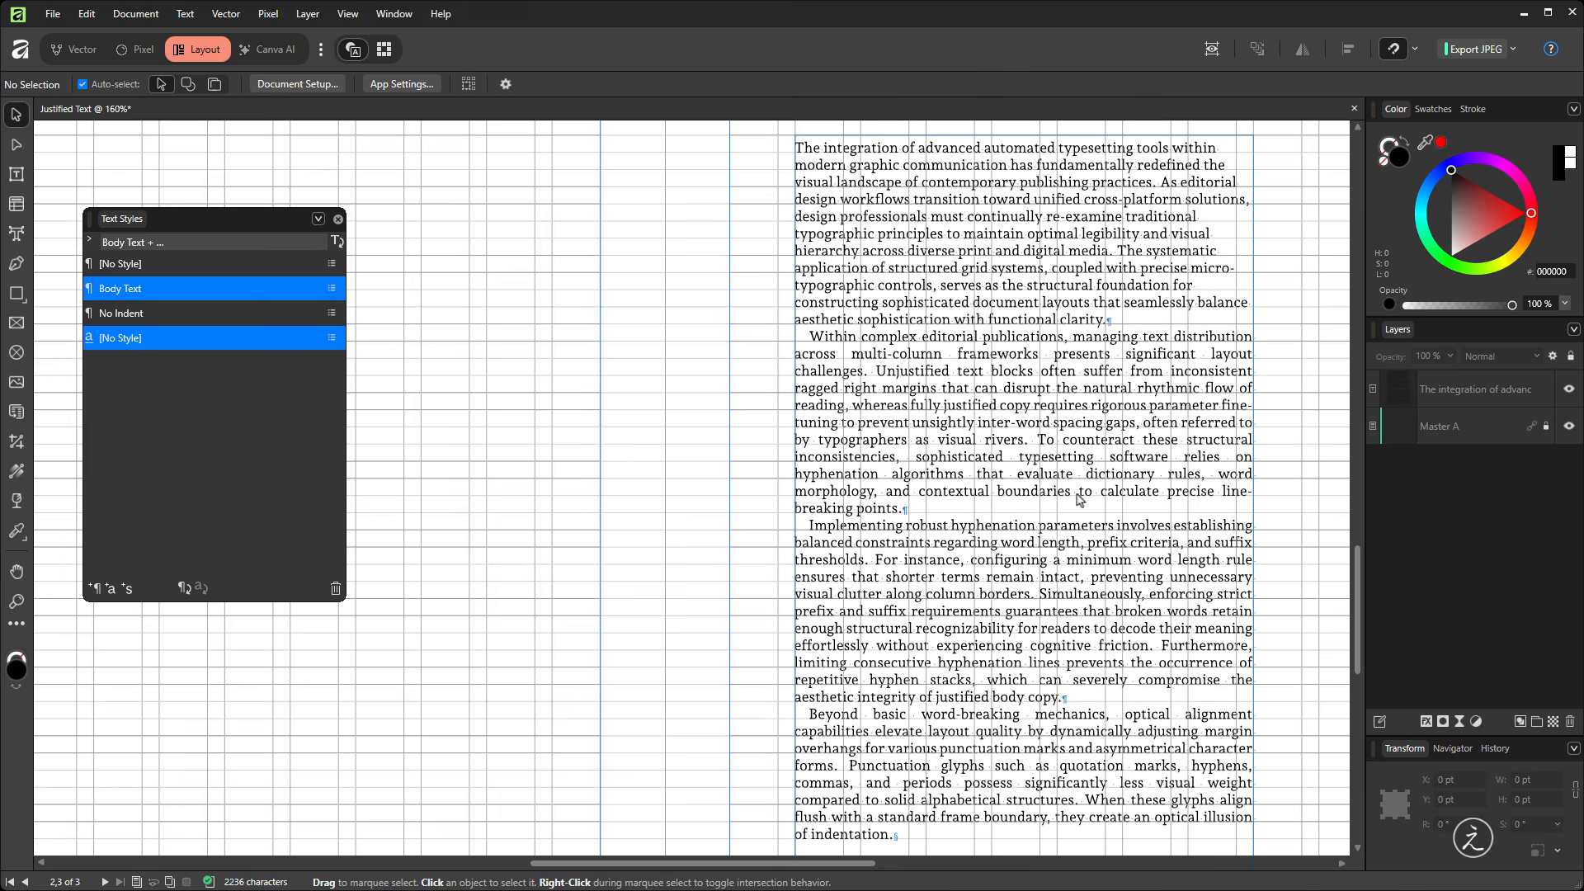
scroll(1245, 521, up, 5)
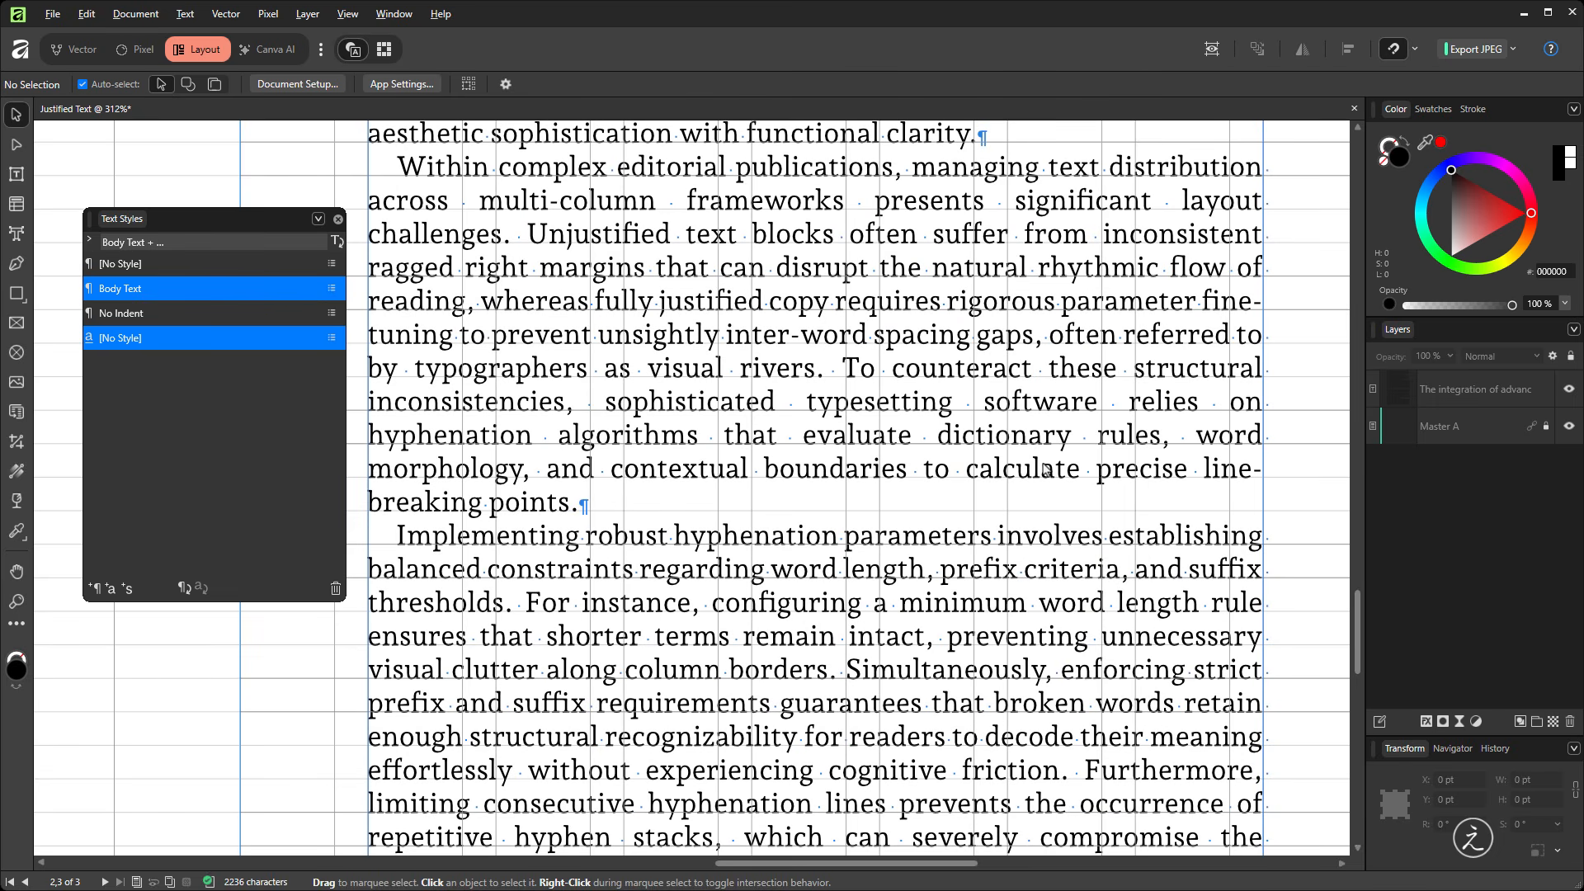
Set the Body Text style's optical alignment type to Manual
double_click(201, 295)
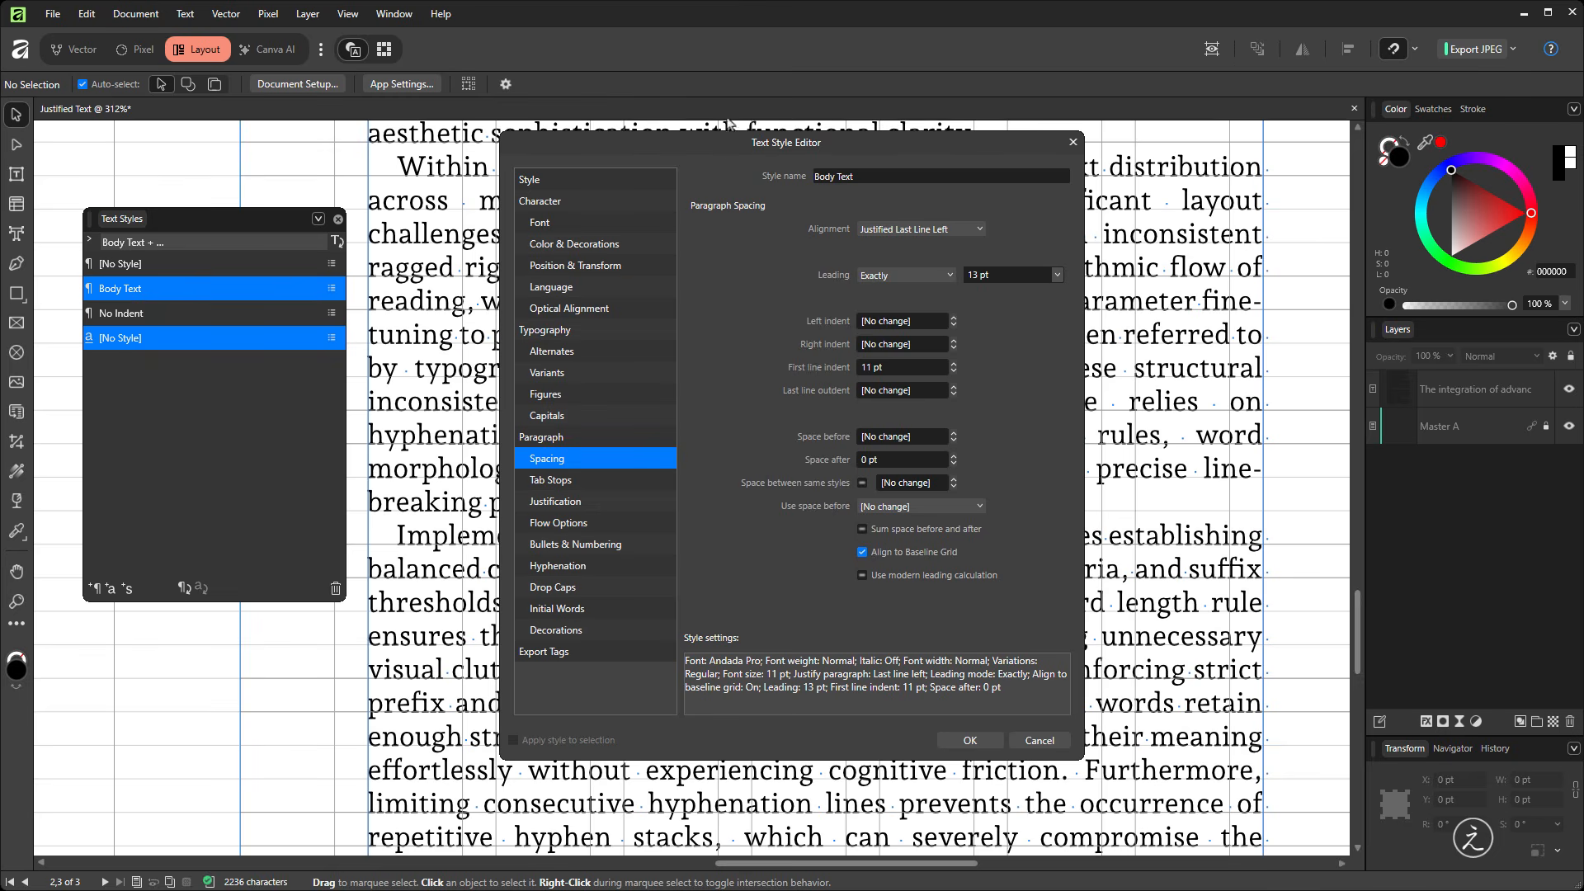
drag(717, 142, 280, 161)
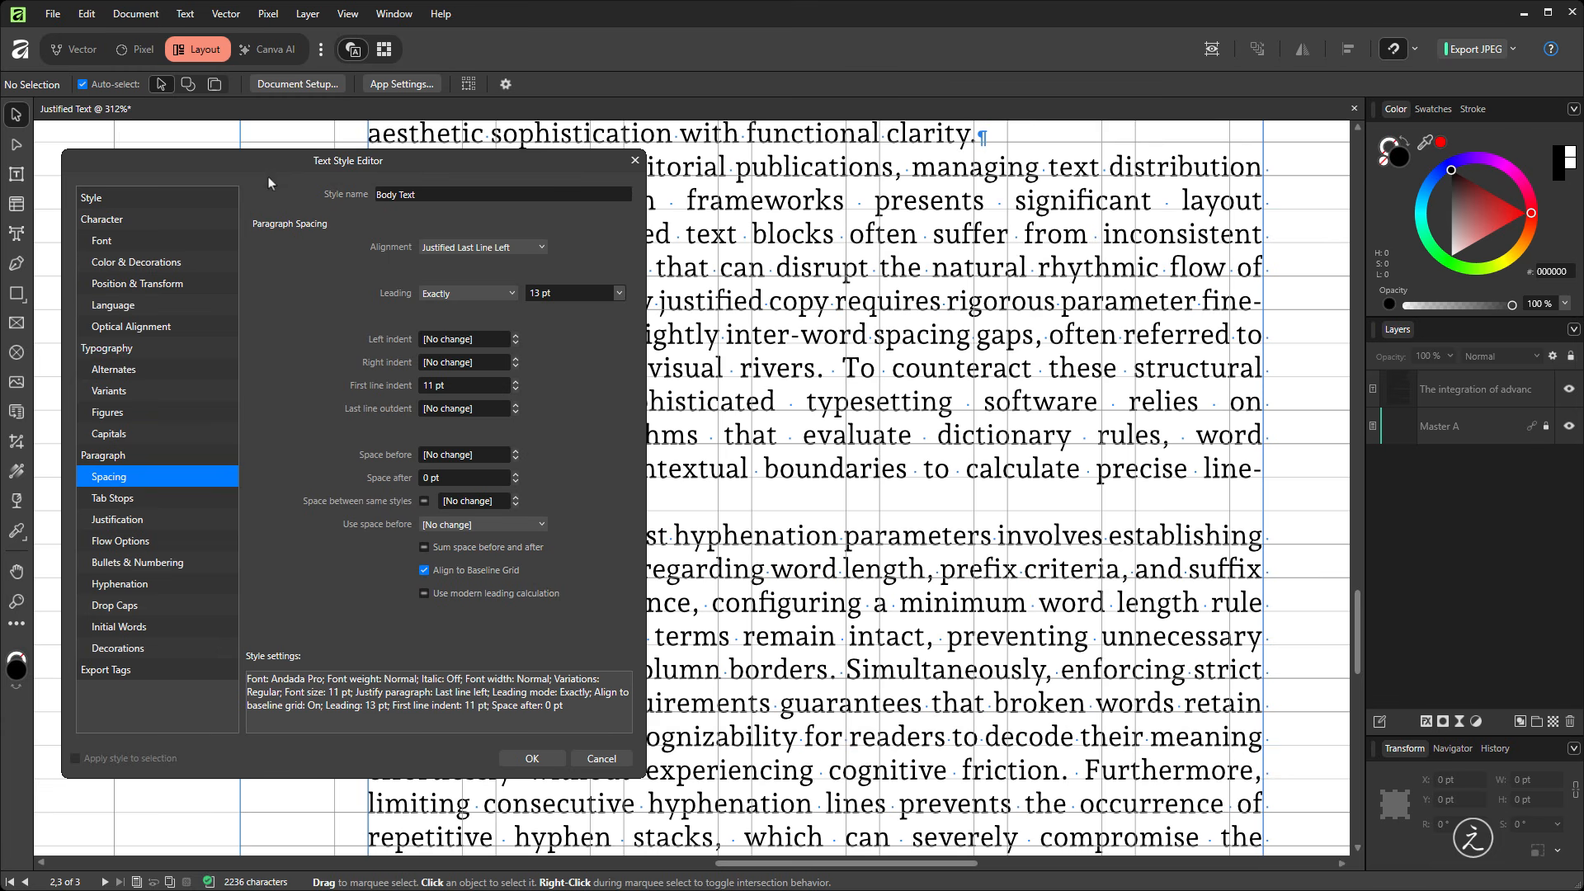
click(198, 329)
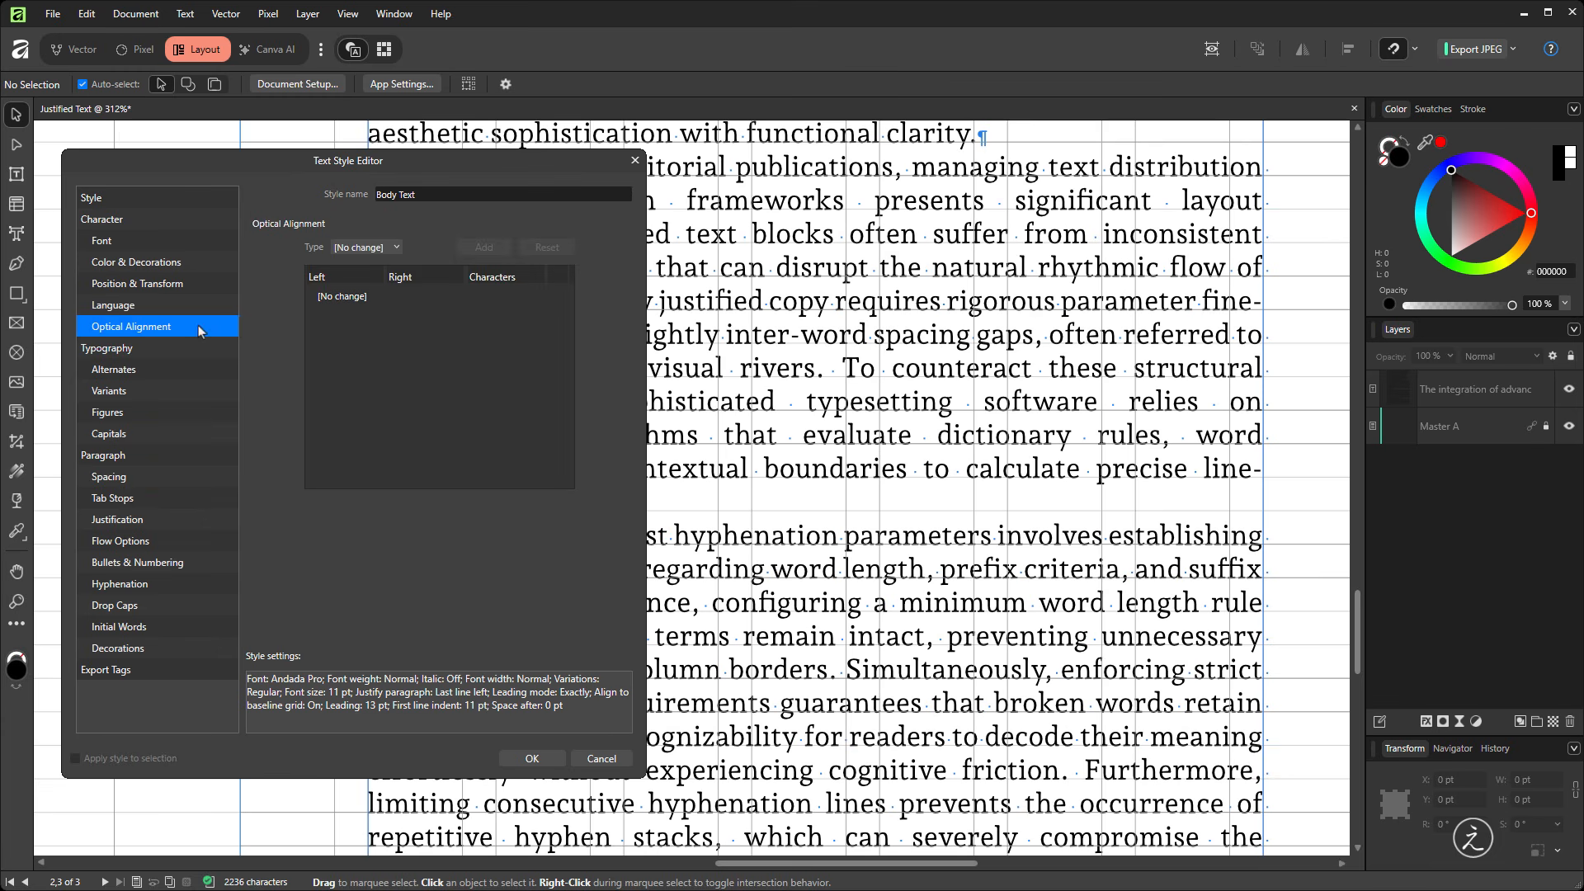
click(397, 248)
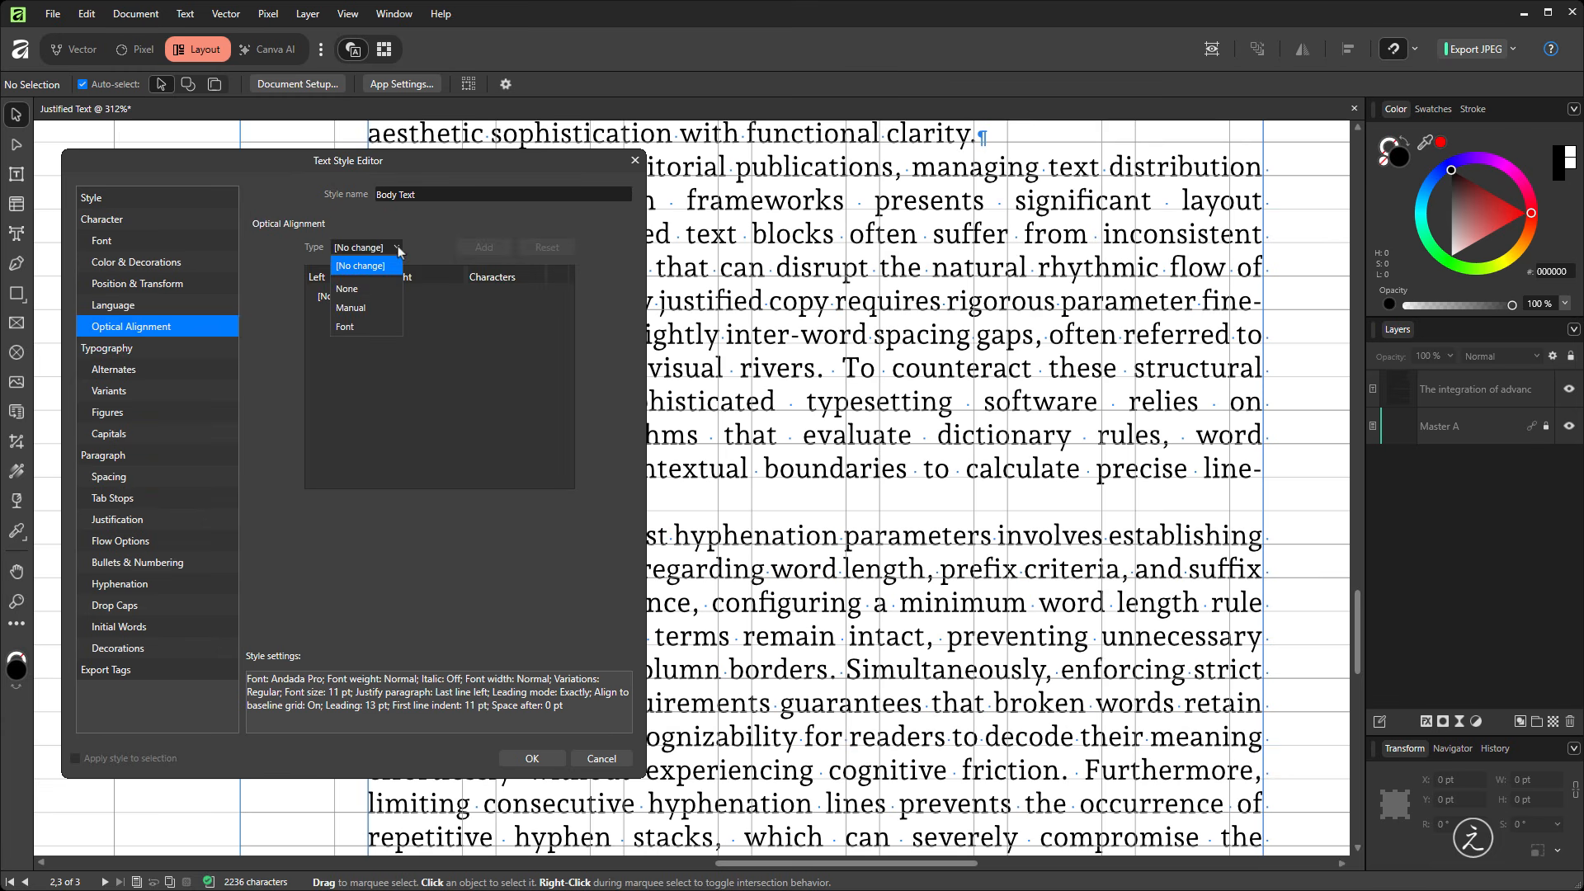
click(376, 309)
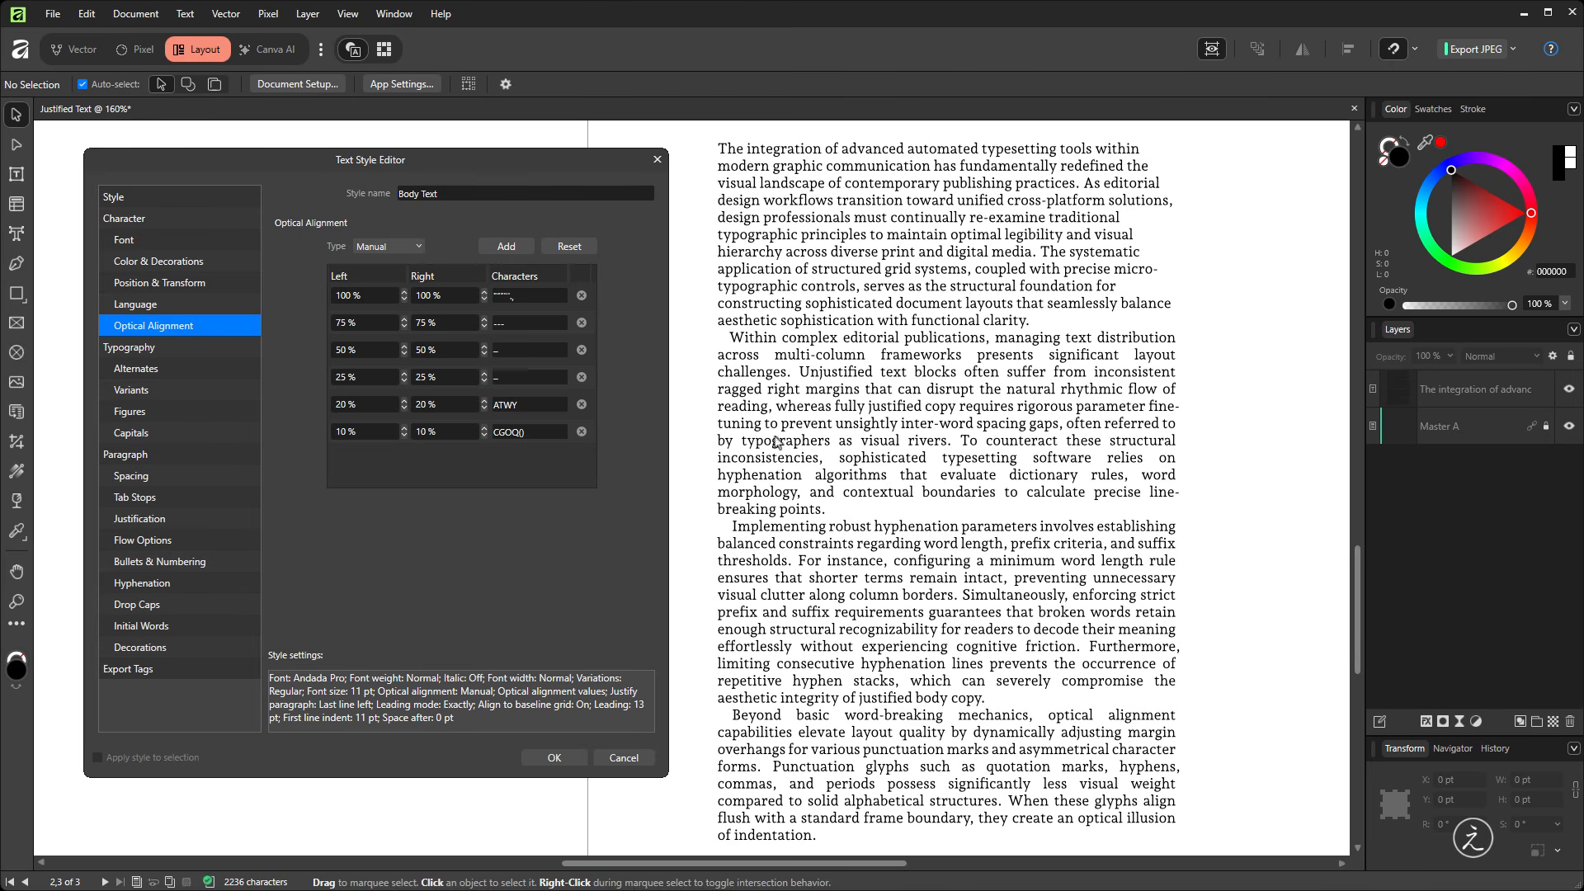
Enable auto-hyphenation in the Body Text style and set the minimum score to 0
click(165, 583)
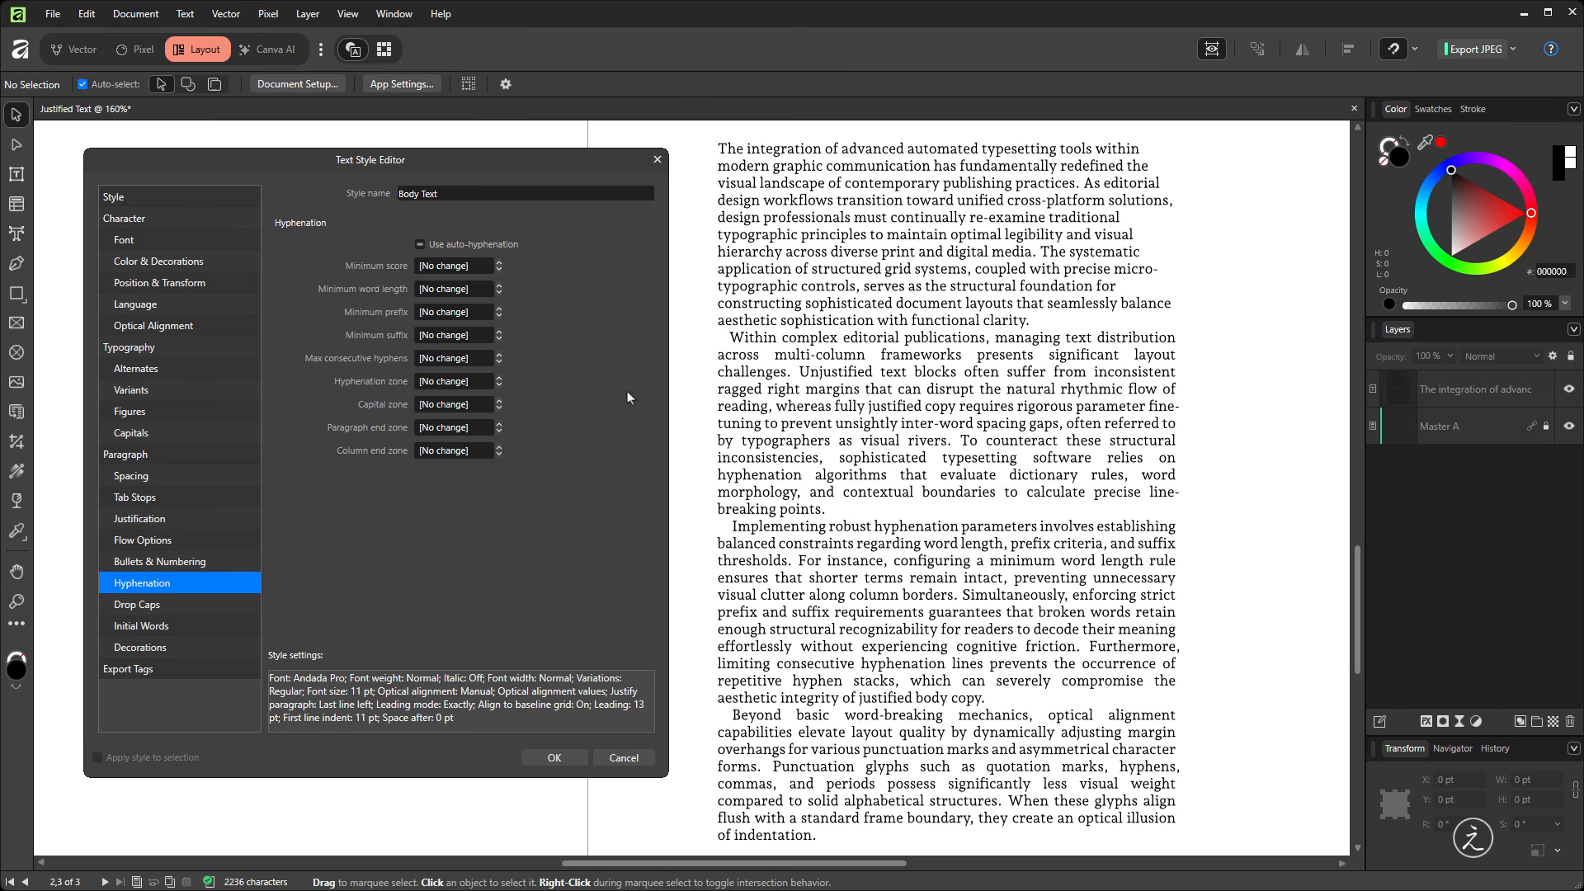
click(437, 242)
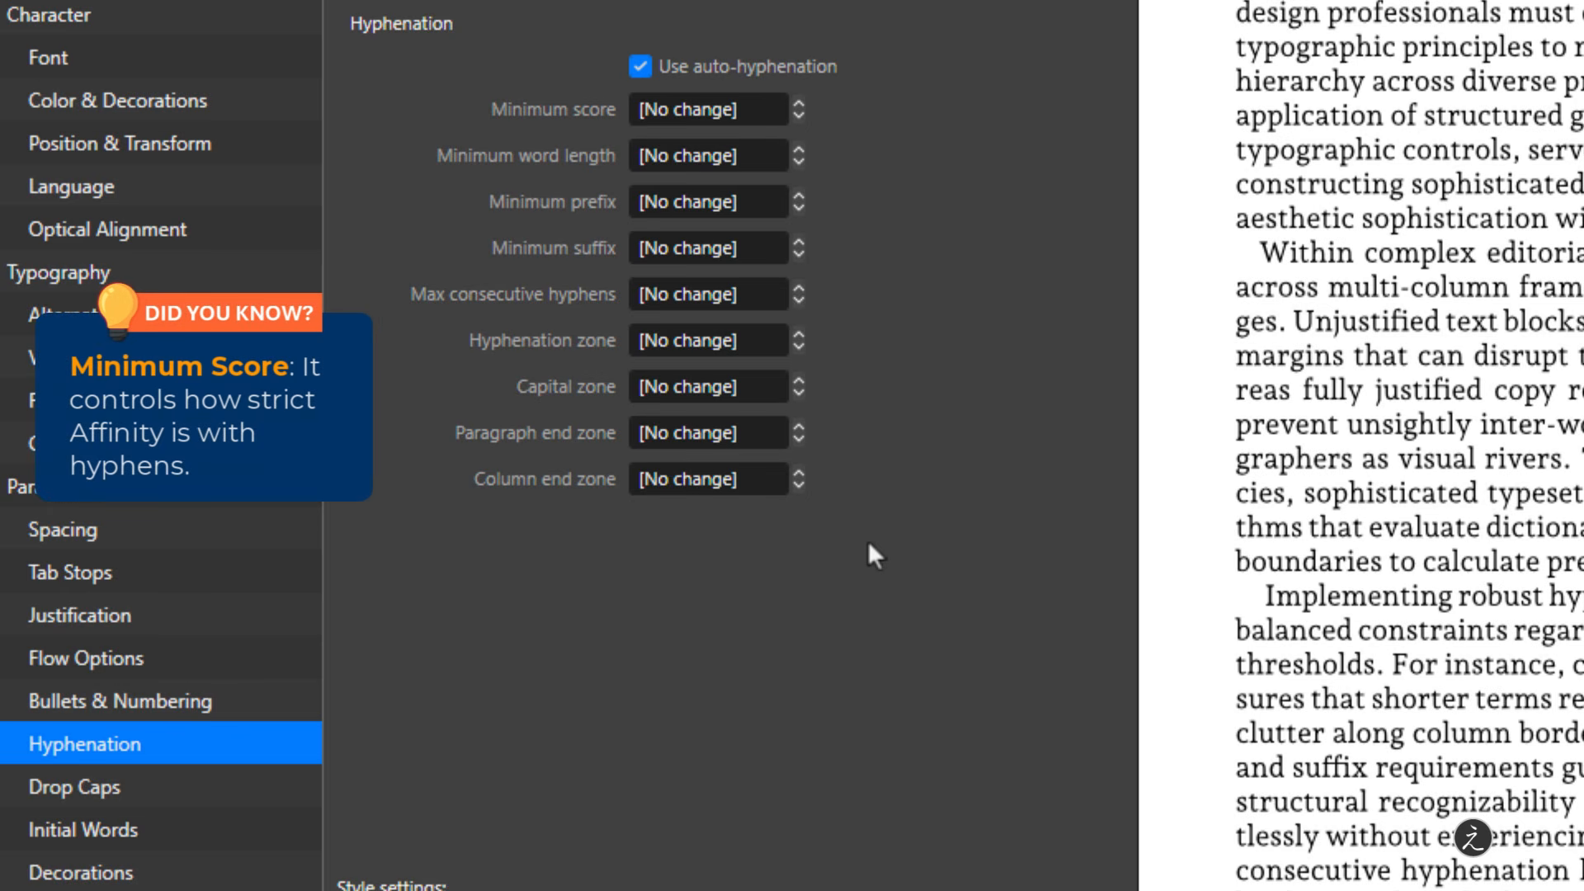
click(797, 105)
click(797, 116)
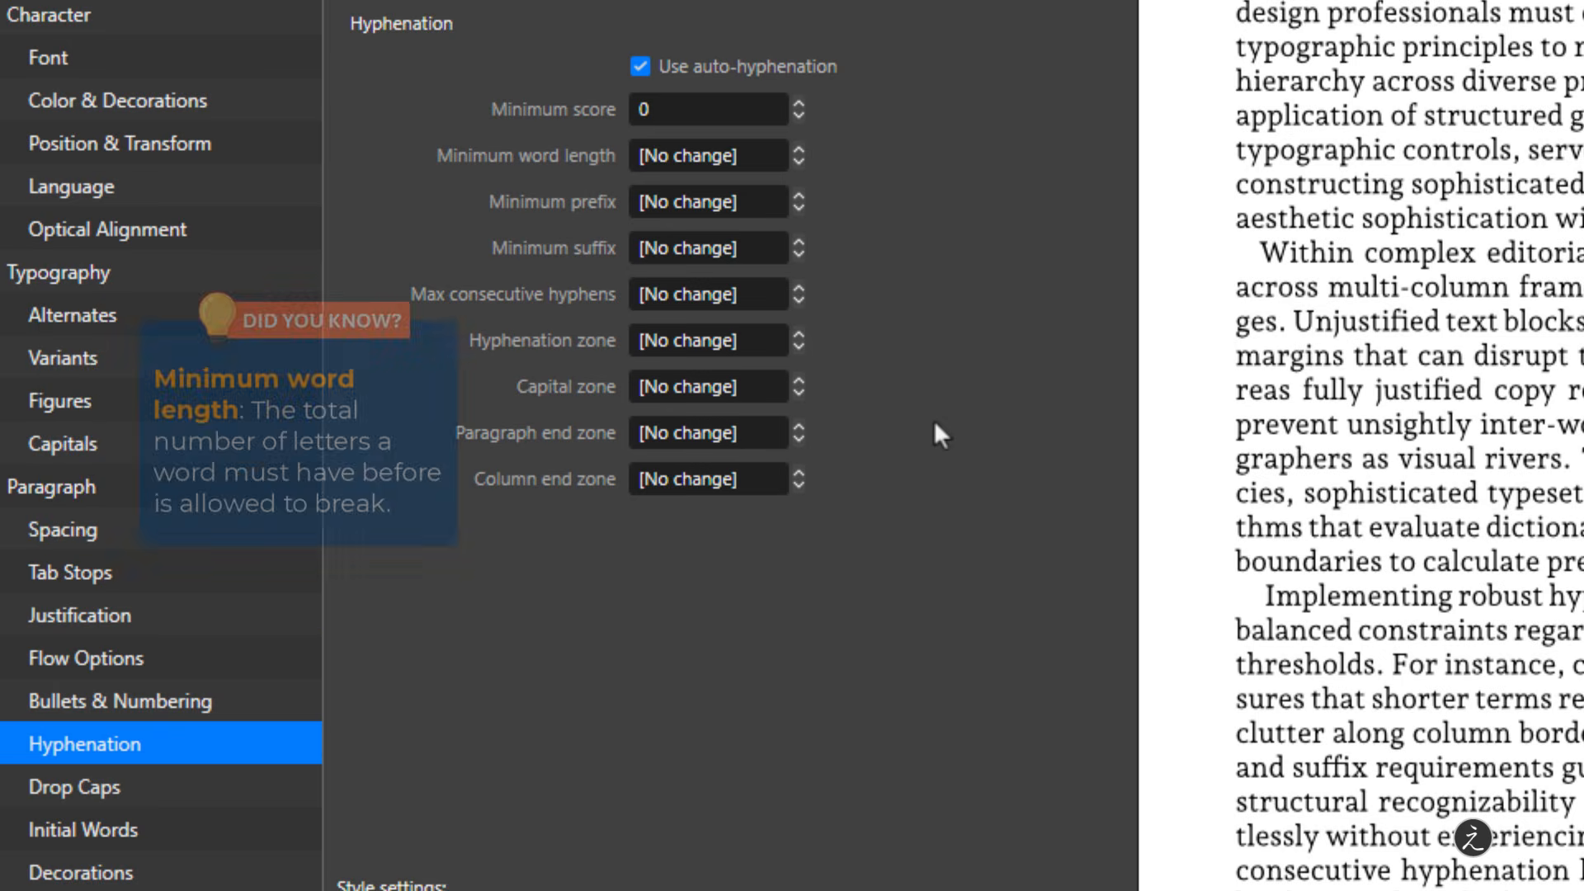
Set the minimum word length for hyphenation to 6
click(798, 151)
click(798, 150)
click(797, 150)
click(798, 150)
click(798, 150)
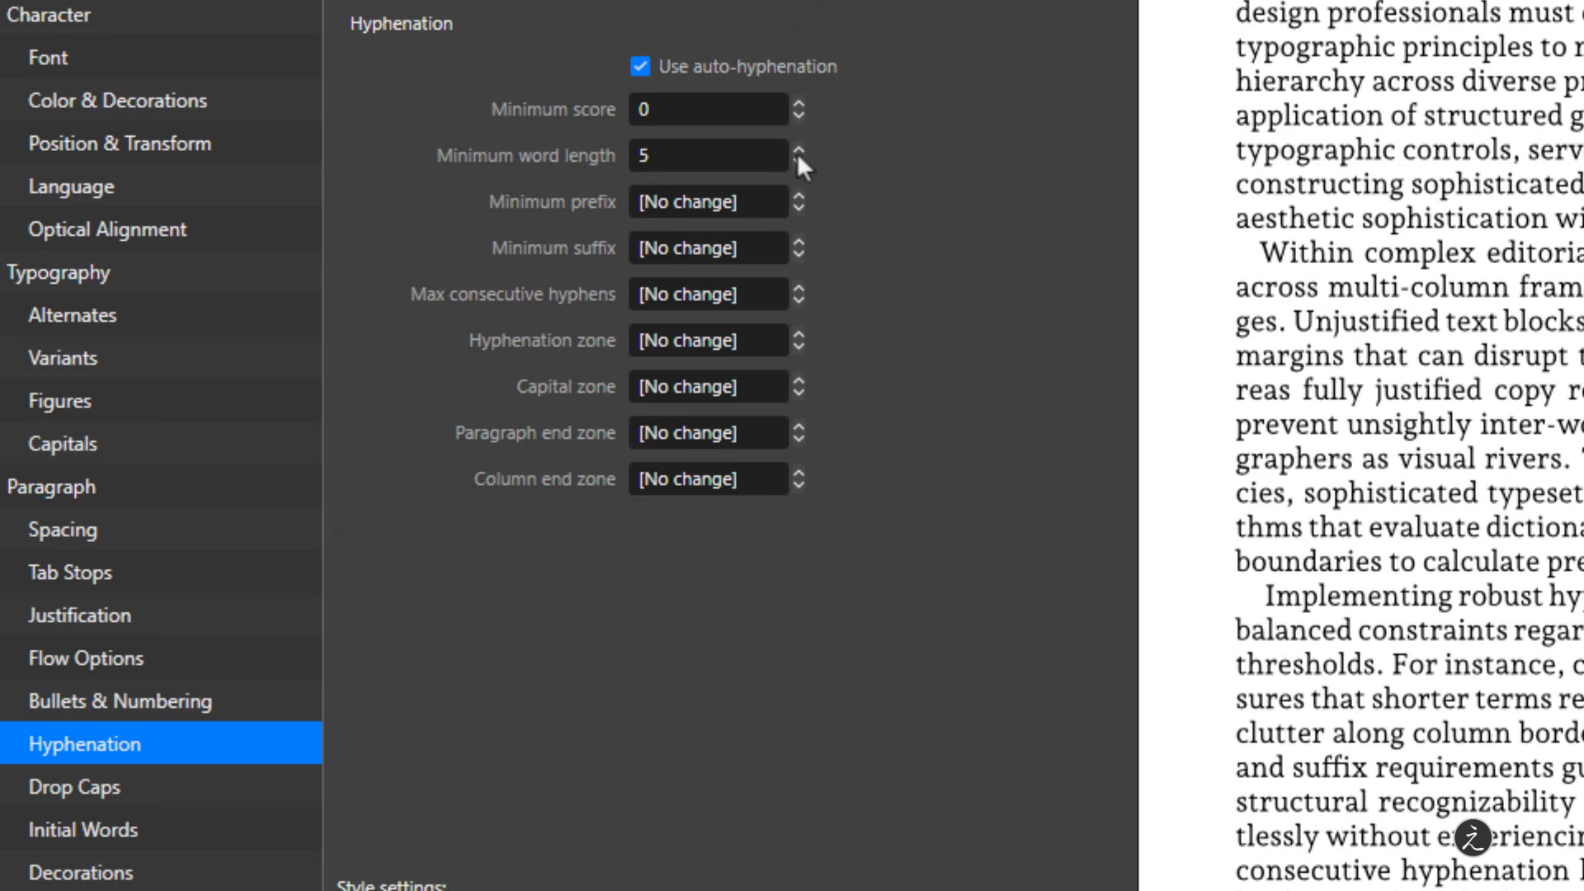
click(798, 150)
Set the hyphenation minimum prefix and minimum suffix to 3 letters each
click(801, 196)
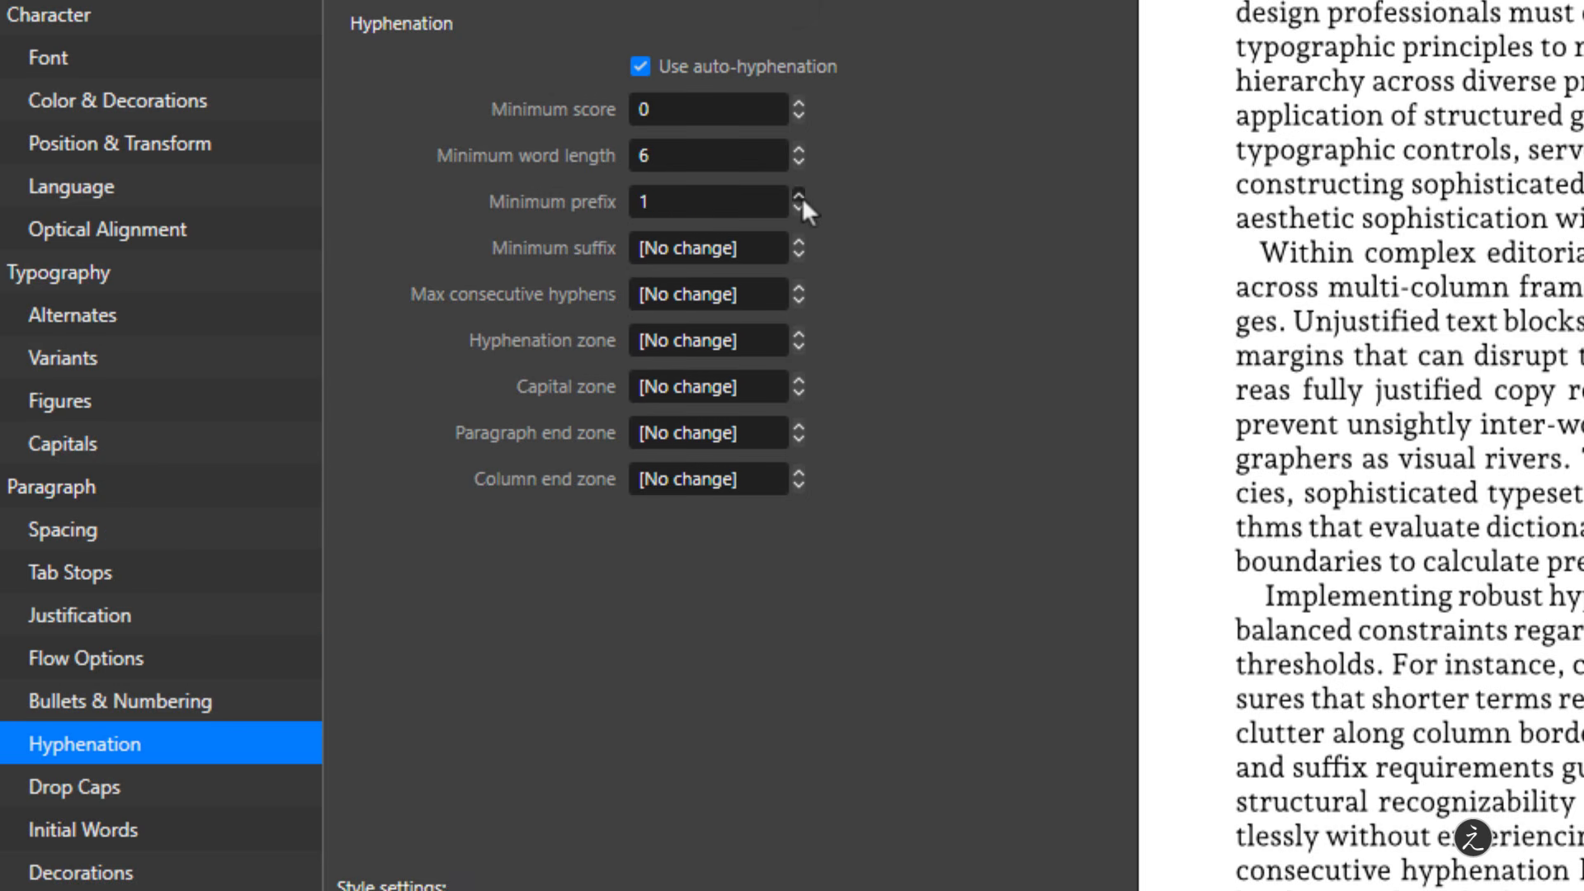
click(800, 196)
click(800, 197)
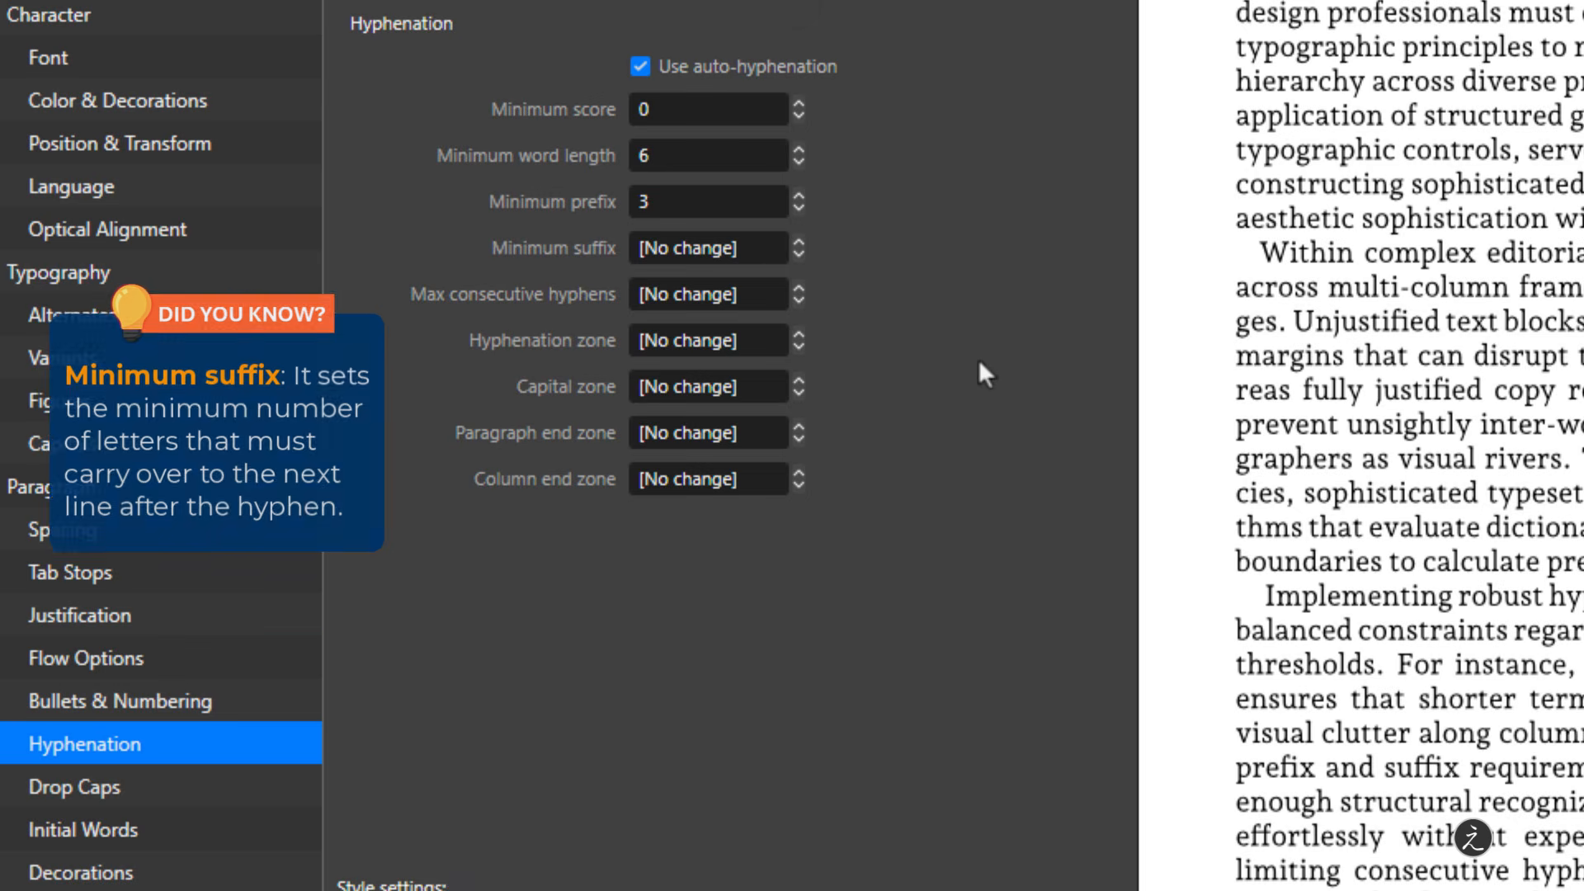
click(800, 242)
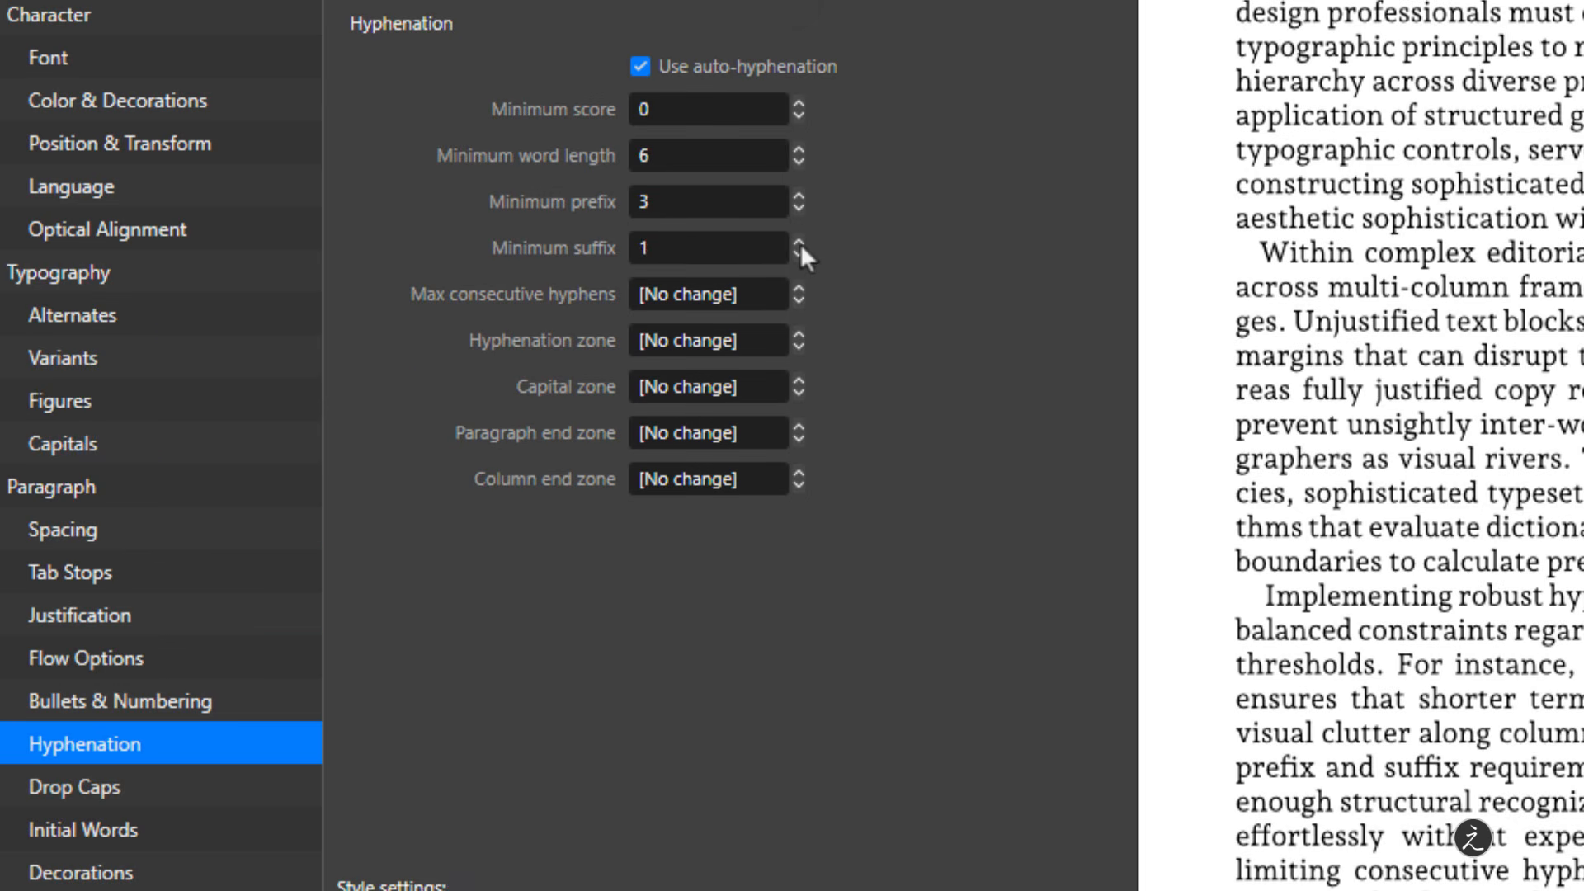
click(800, 242)
click(800, 242)
Limit consecutive hyphens to 2, set the hyphenation zone to 0 pt, and apply the style changes
click(799, 289)
click(799, 289)
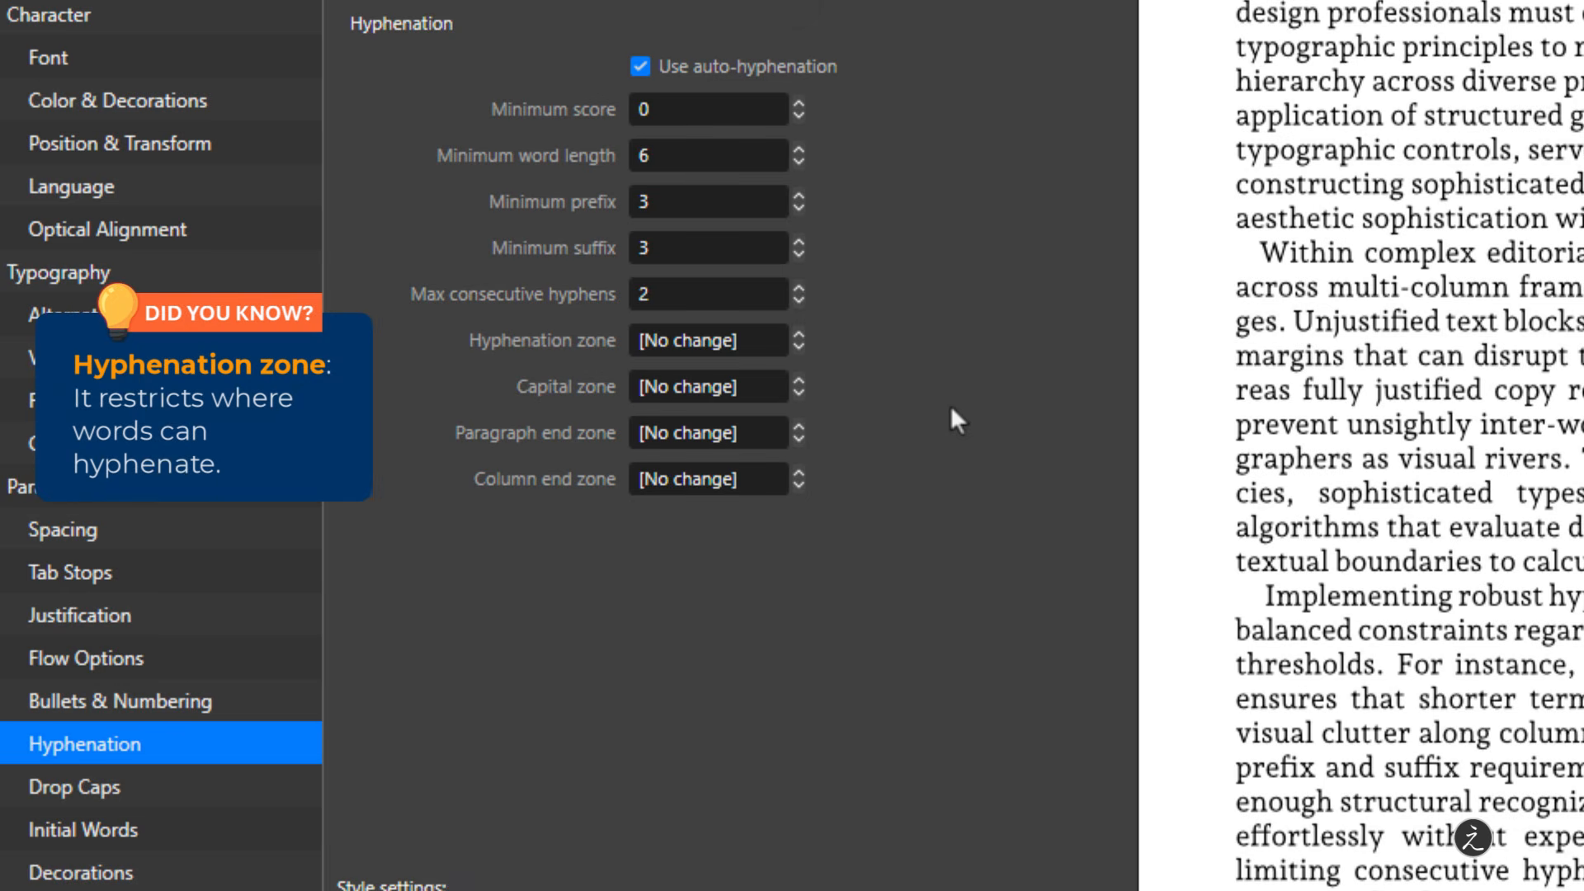
click(798, 334)
click(800, 346)
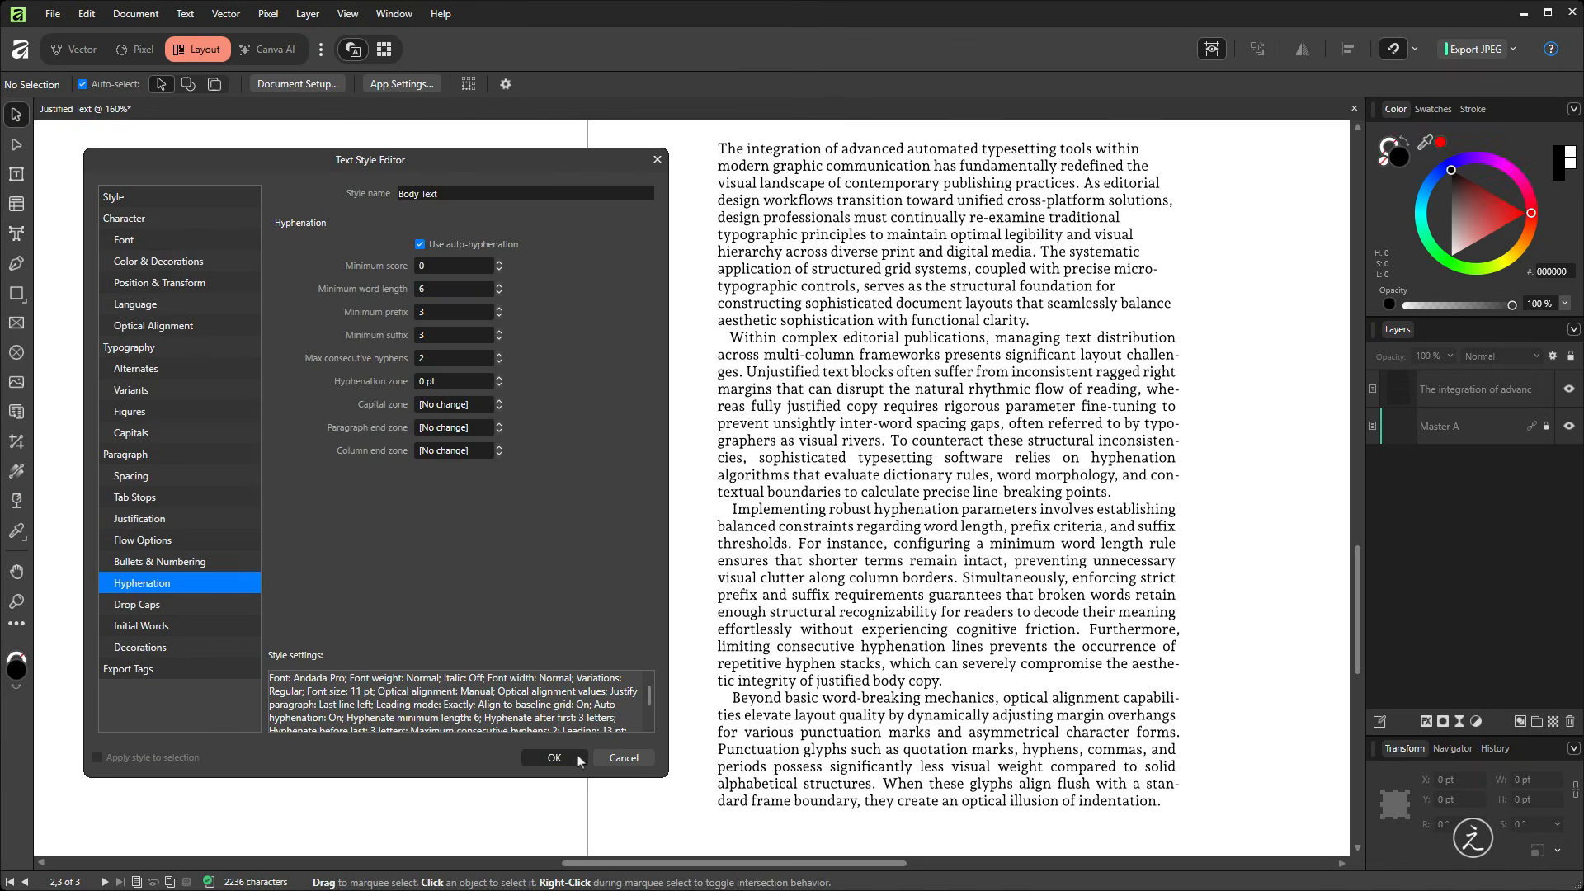
click(555, 758)
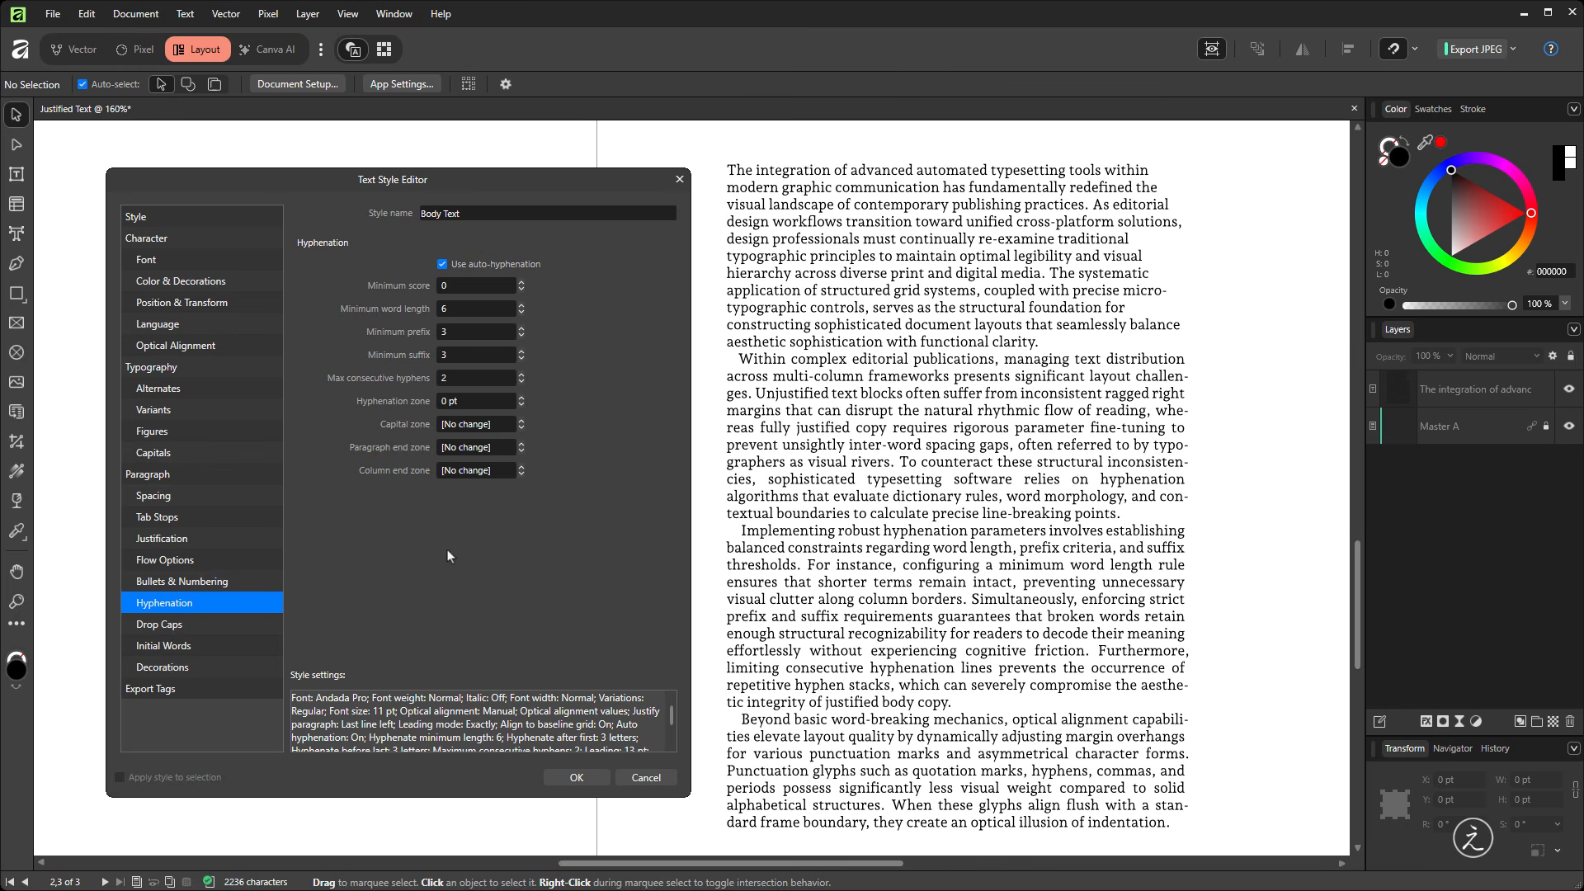
Set the Body Text style's justification word spacing to 85% minimum, 100% desired and 125% maximum
click(223, 538)
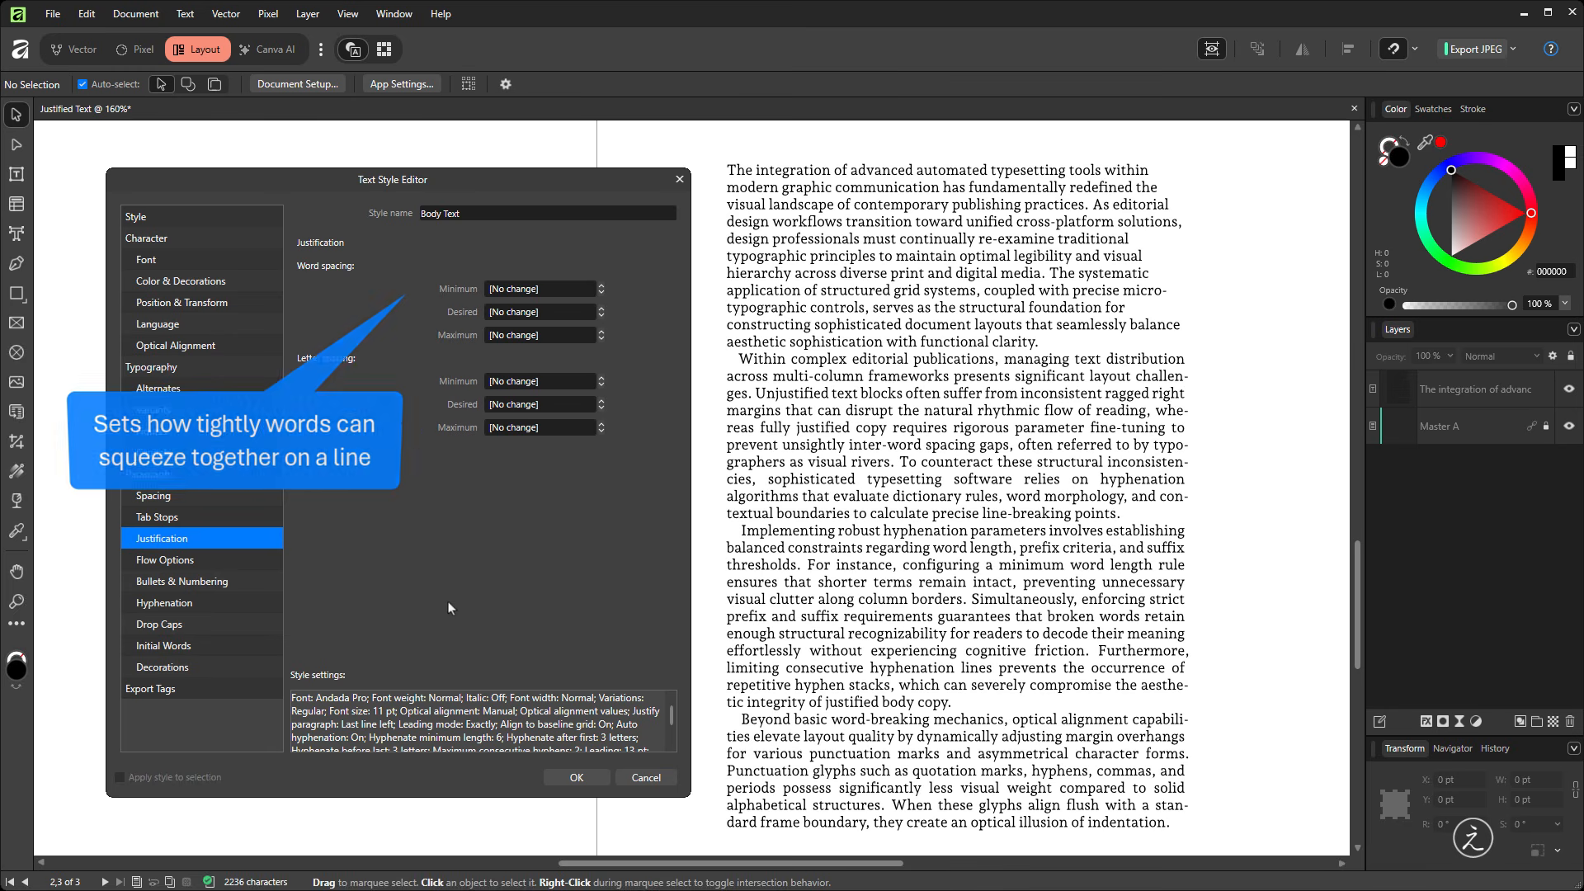
click(551, 289)
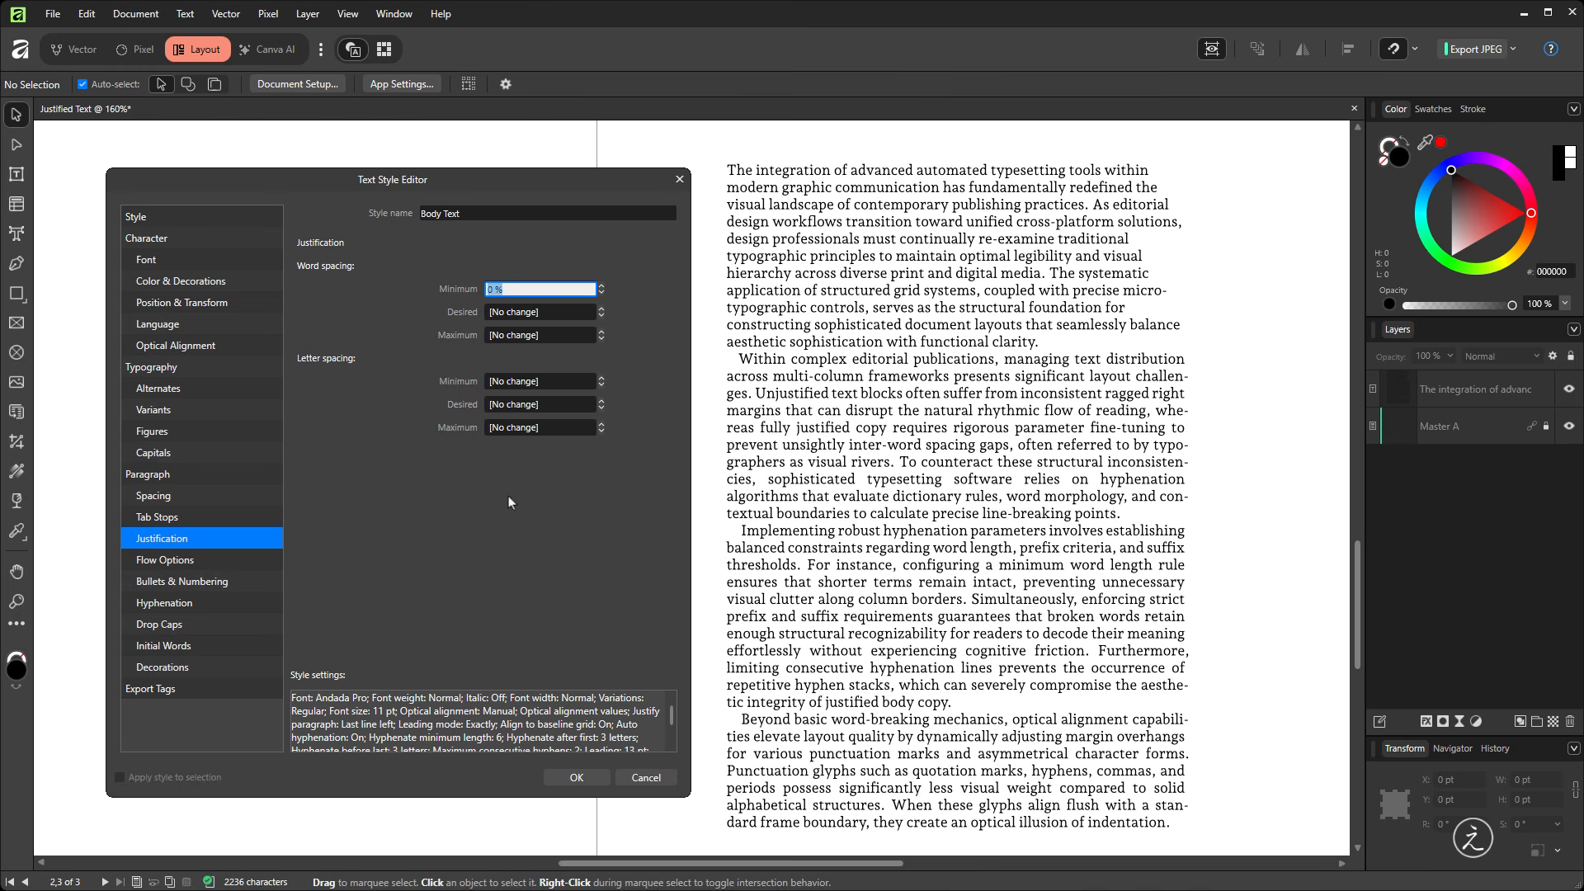
text(85)
key(Return)
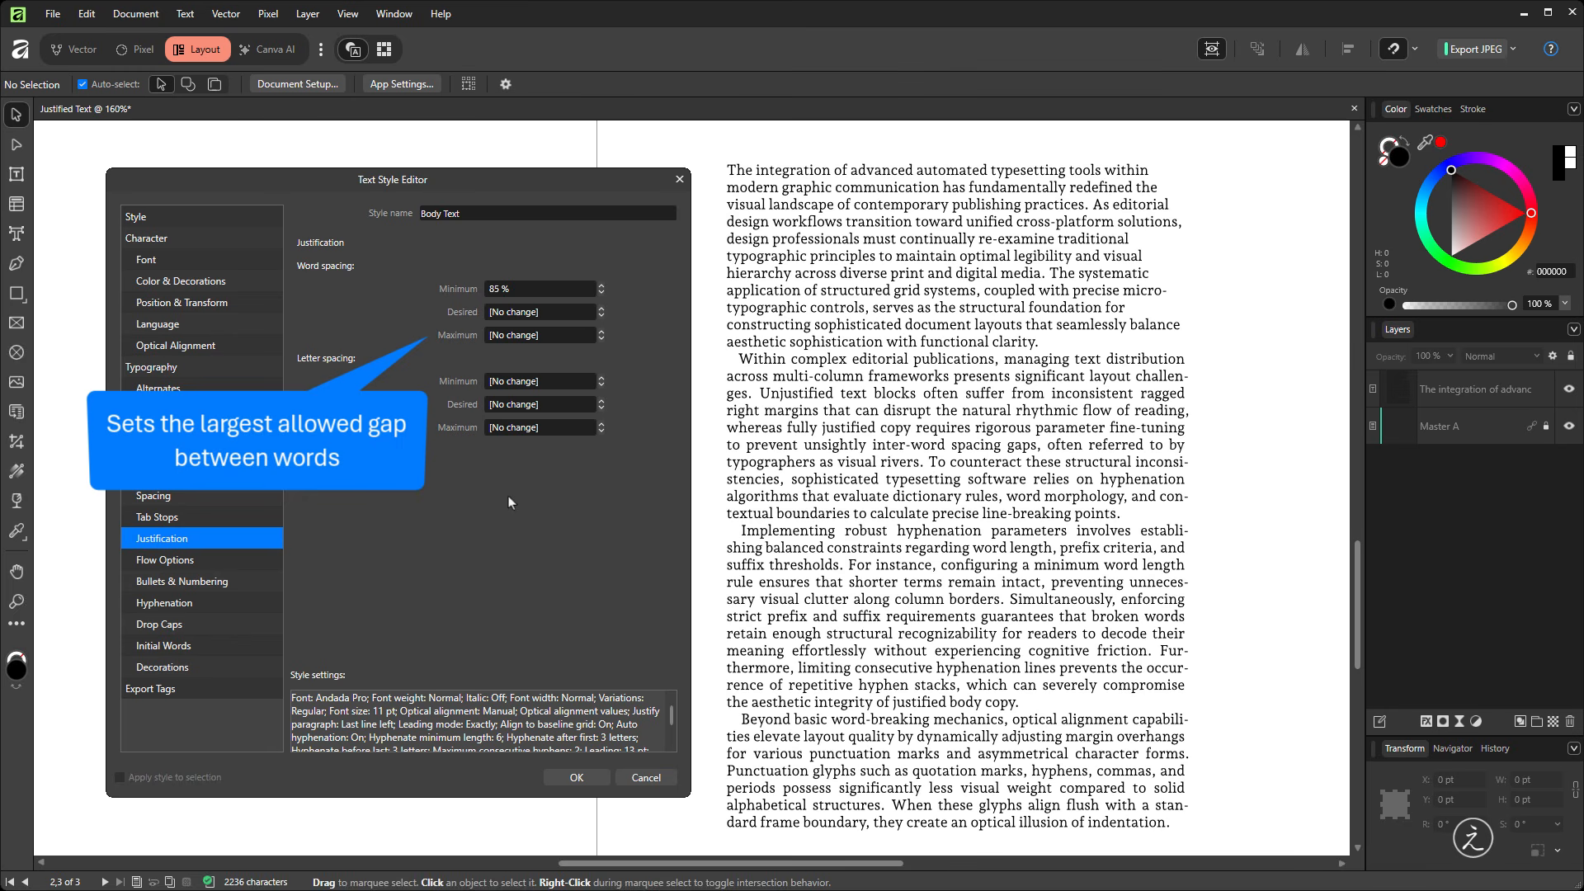
click(550, 338)
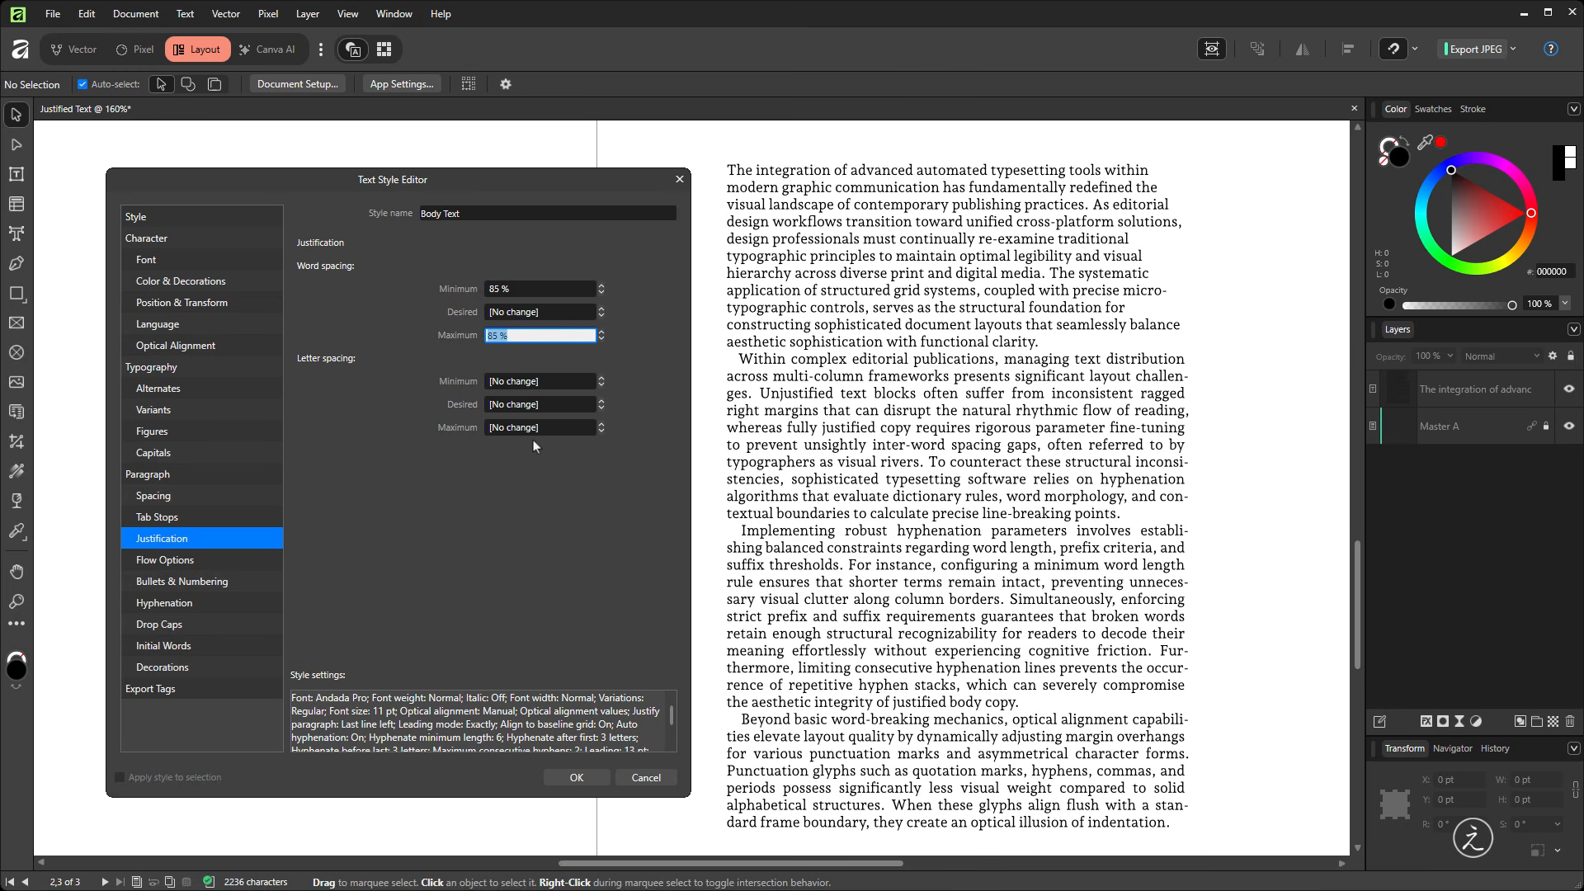
text(125)
key(Return)
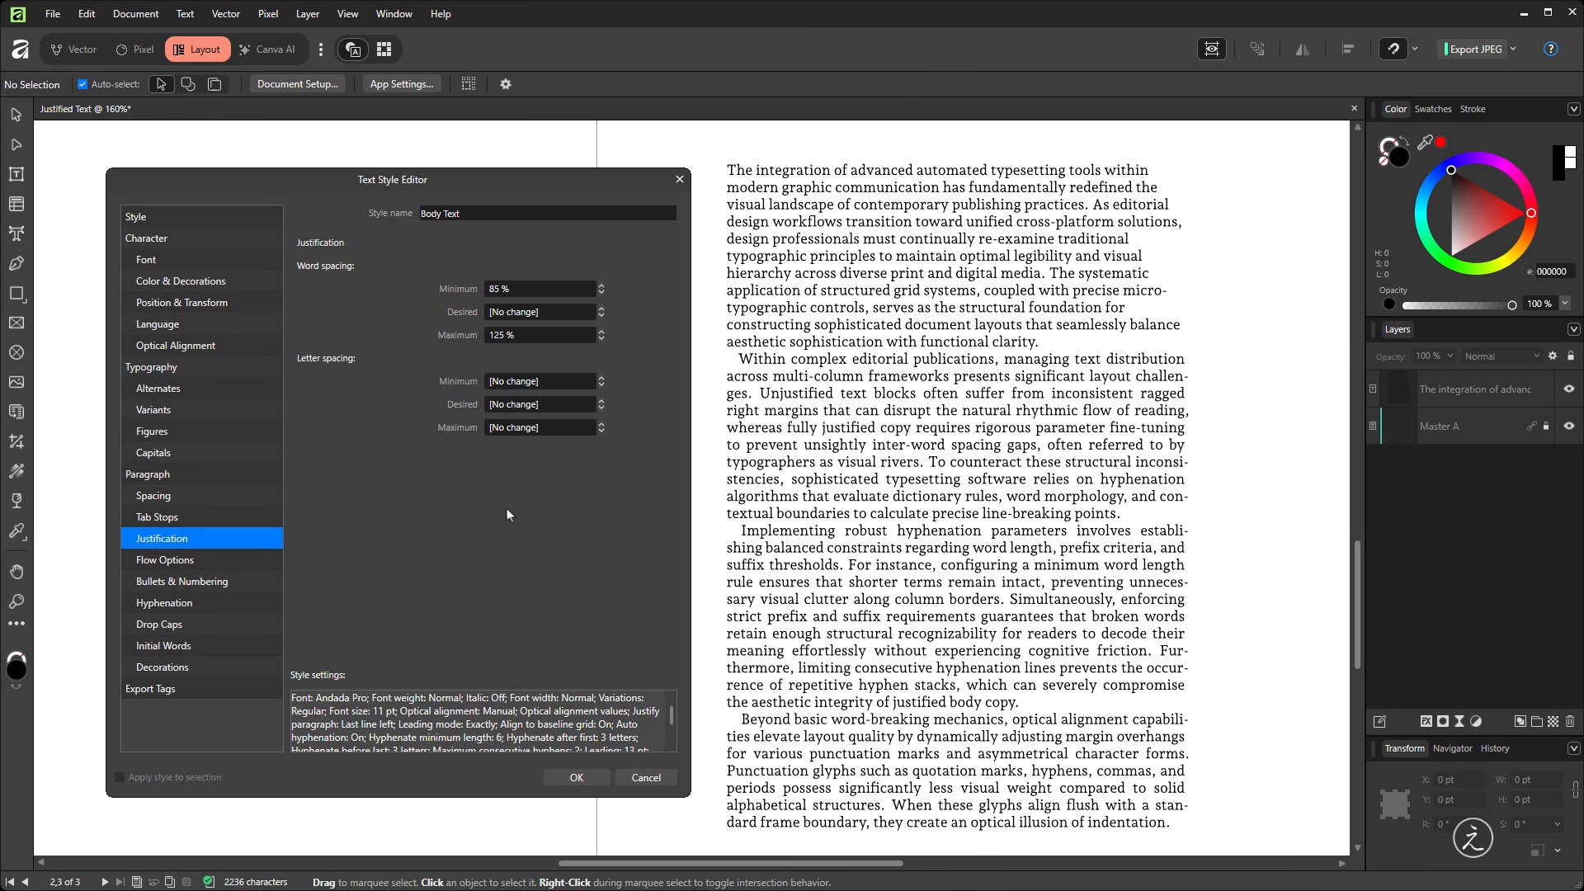
click(555, 316)
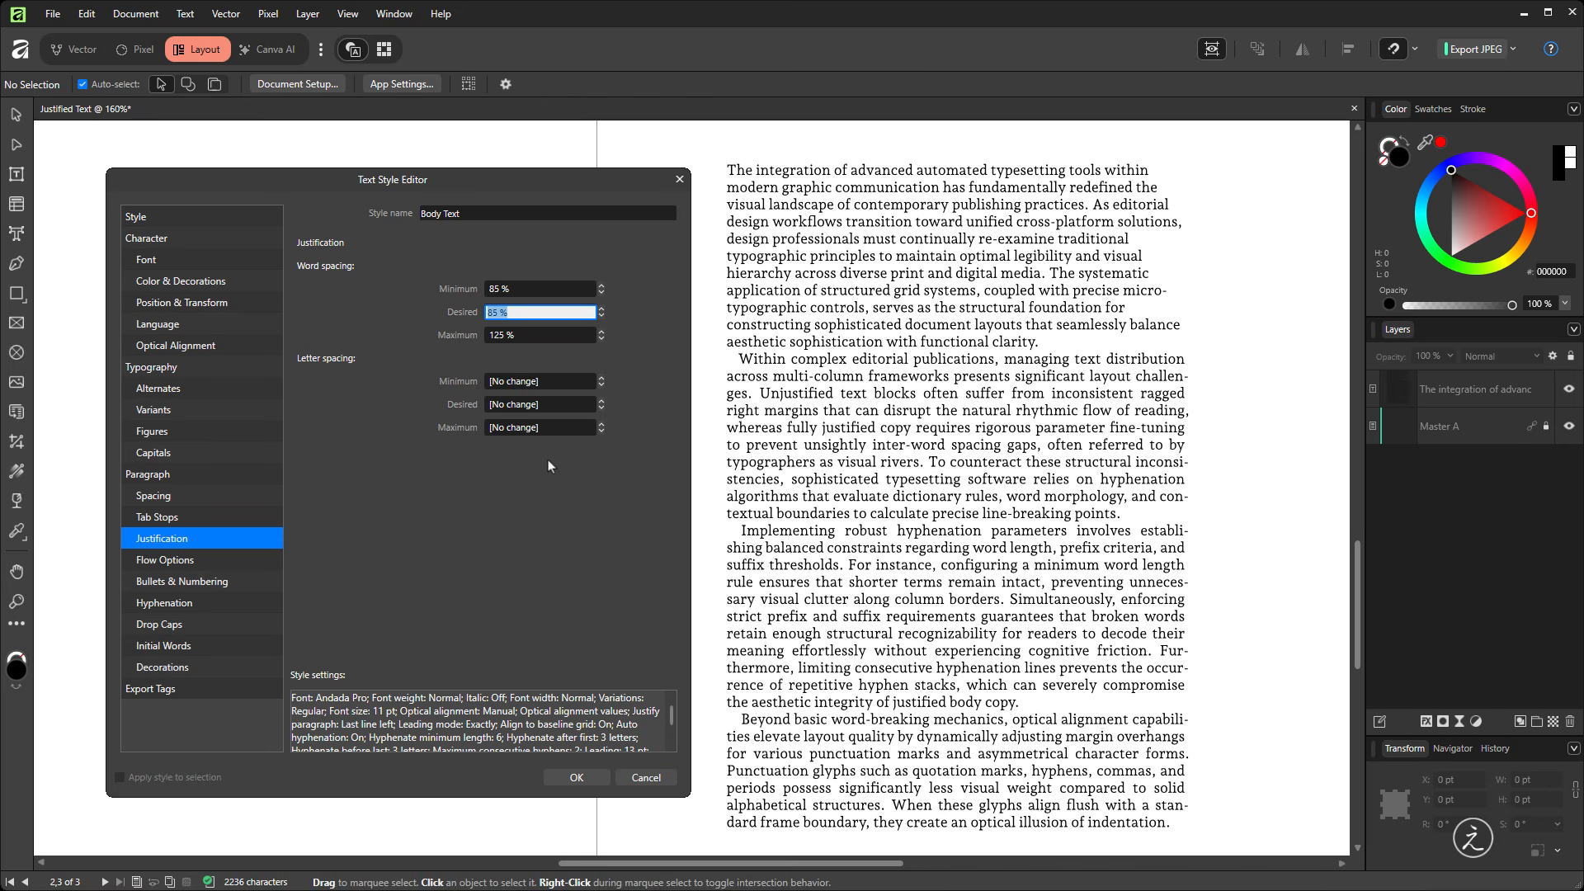
text(100)
key(Return)
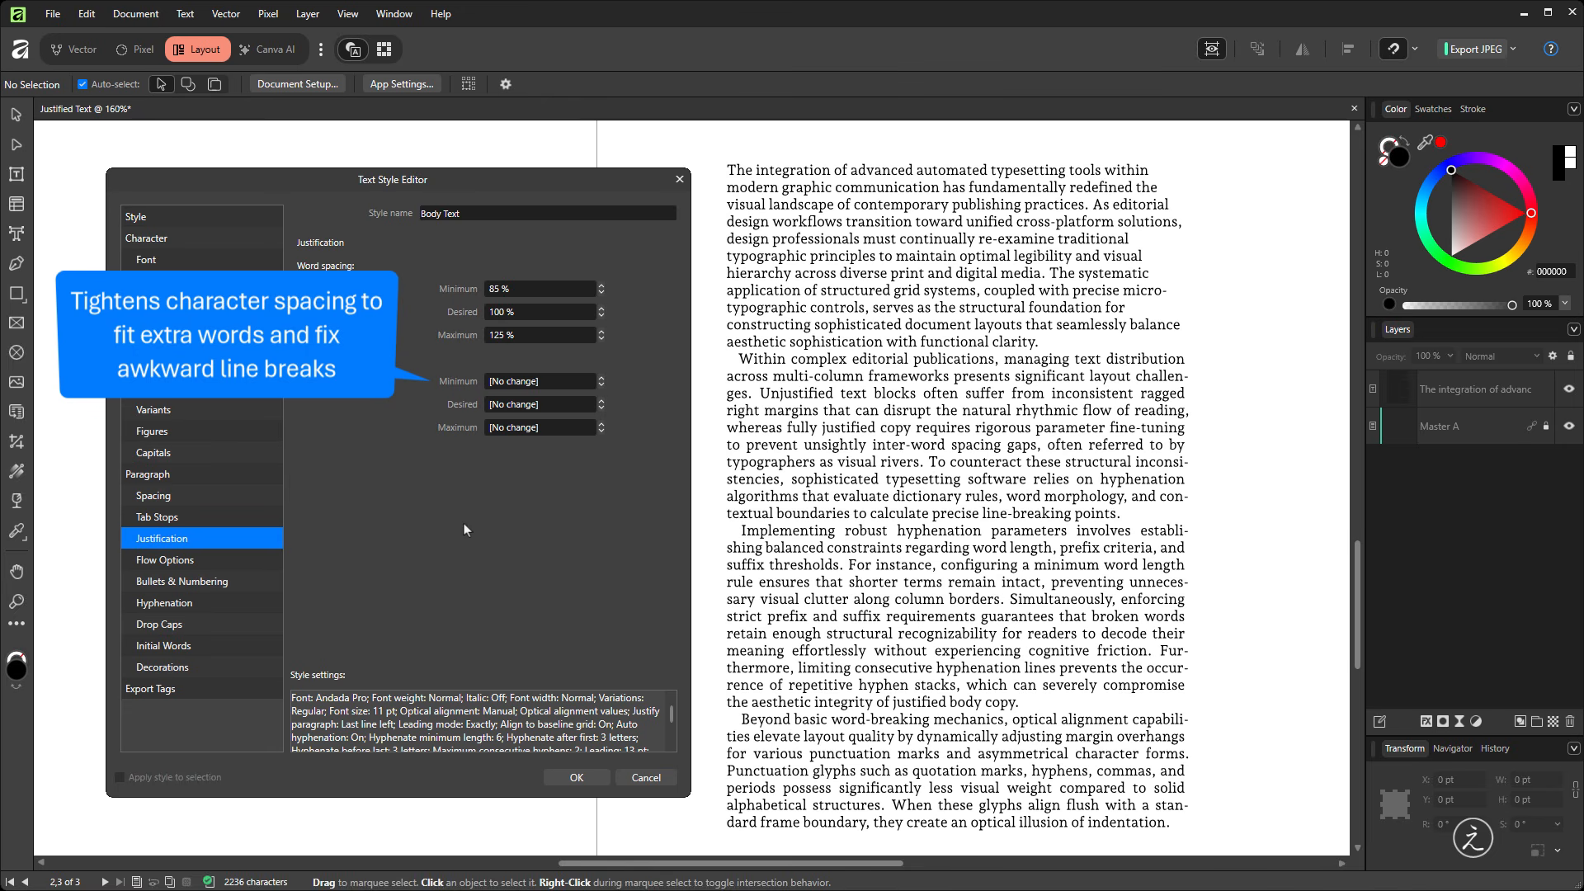
Set the Body Text style's justification letter spacing to -5% minimum and 5% maximum
click(601, 384)
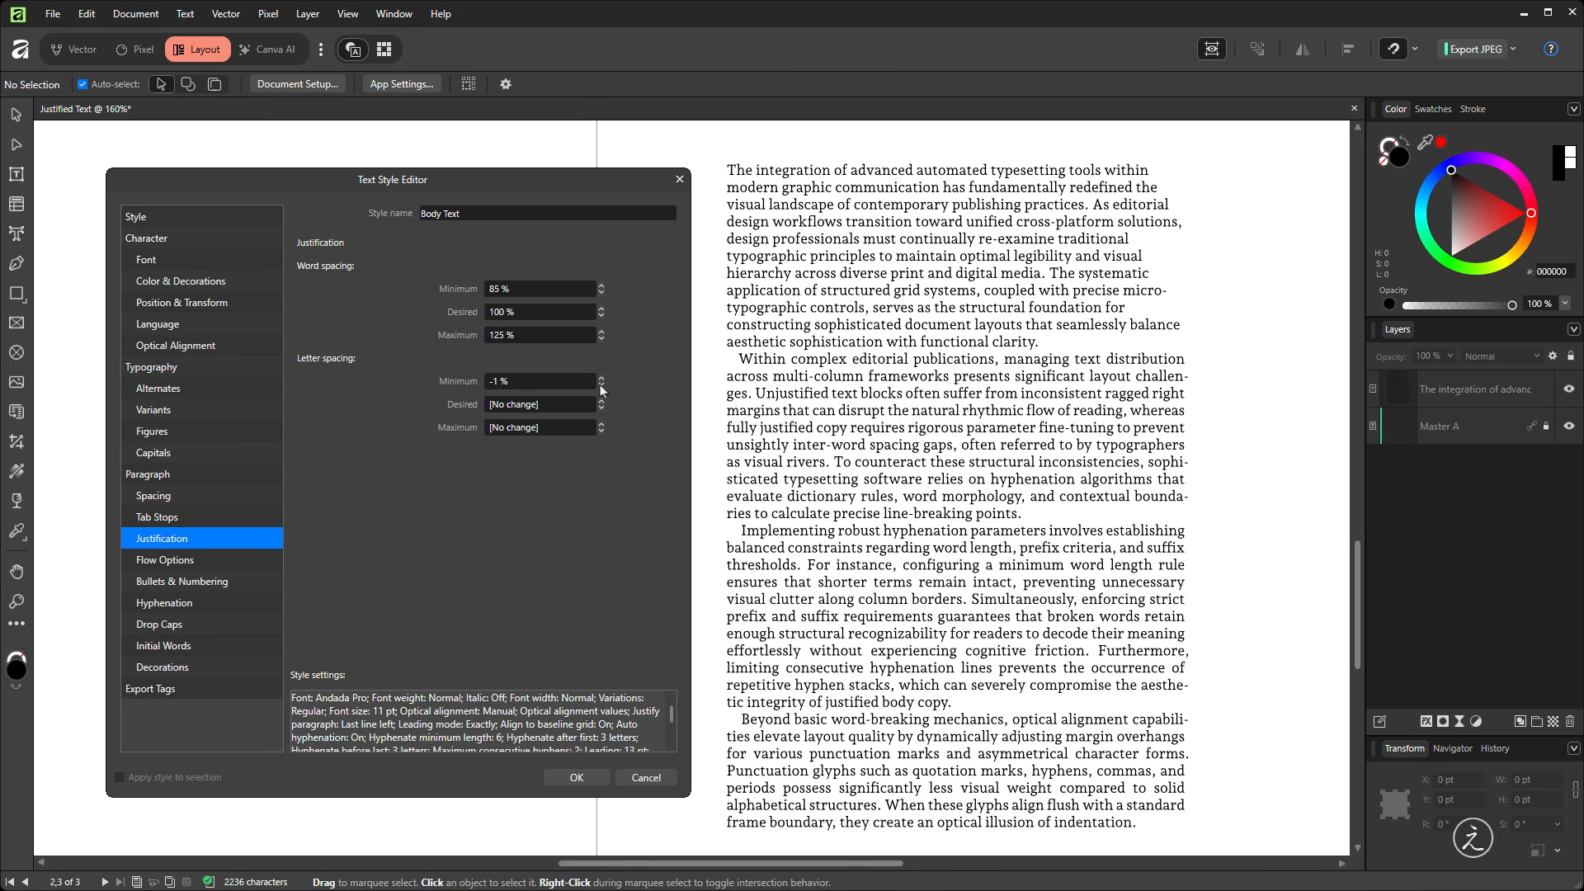
click(601, 384)
click(601, 385)
click(601, 384)
click(600, 384)
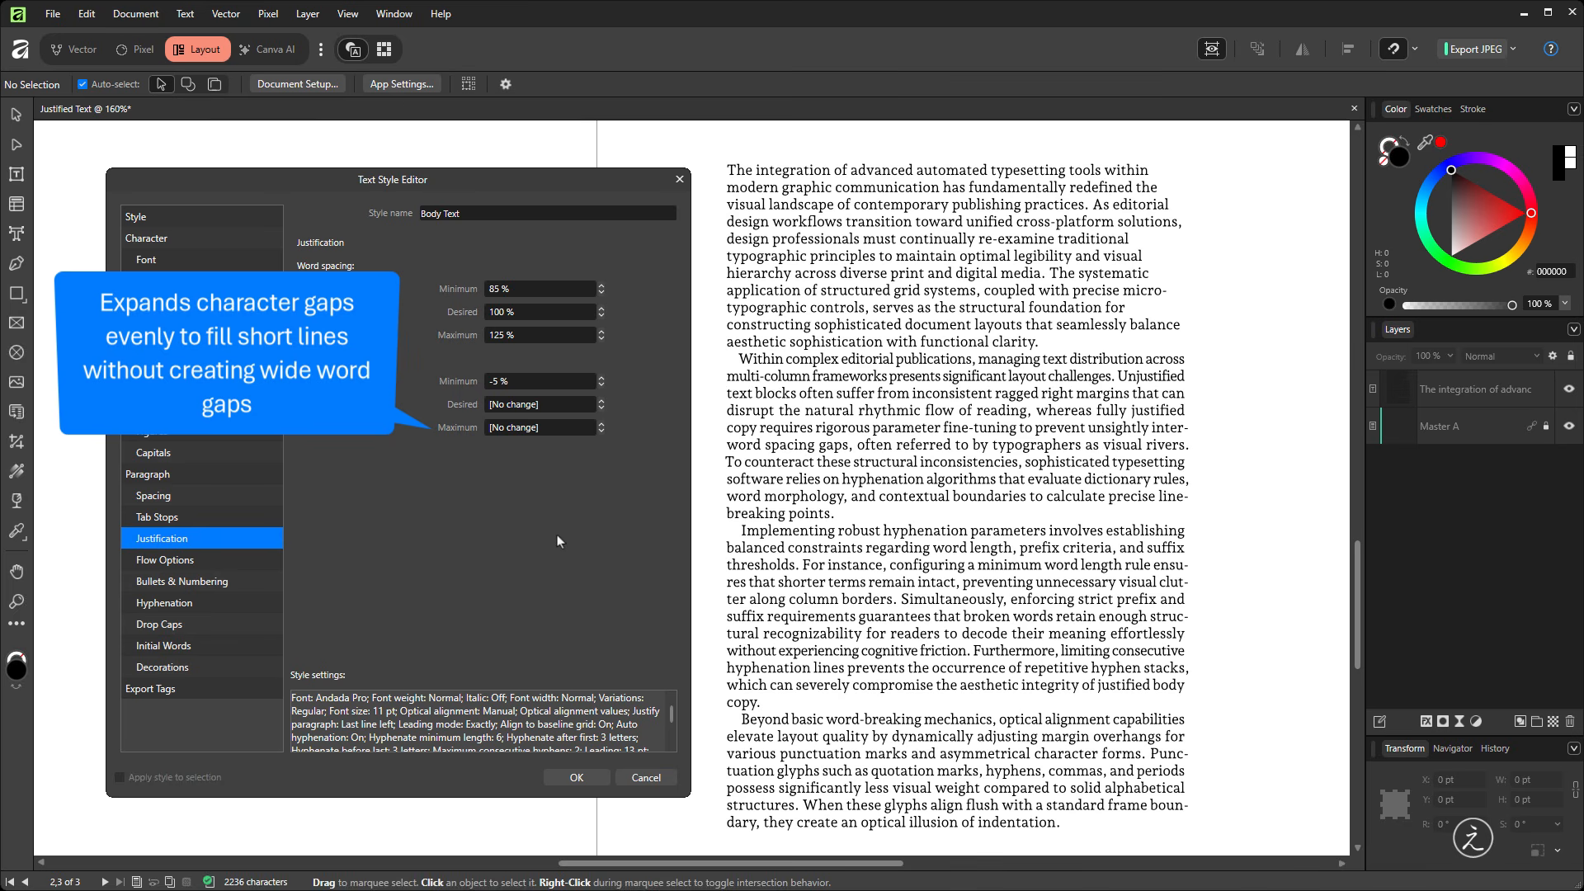
click(602, 424)
click(603, 424)
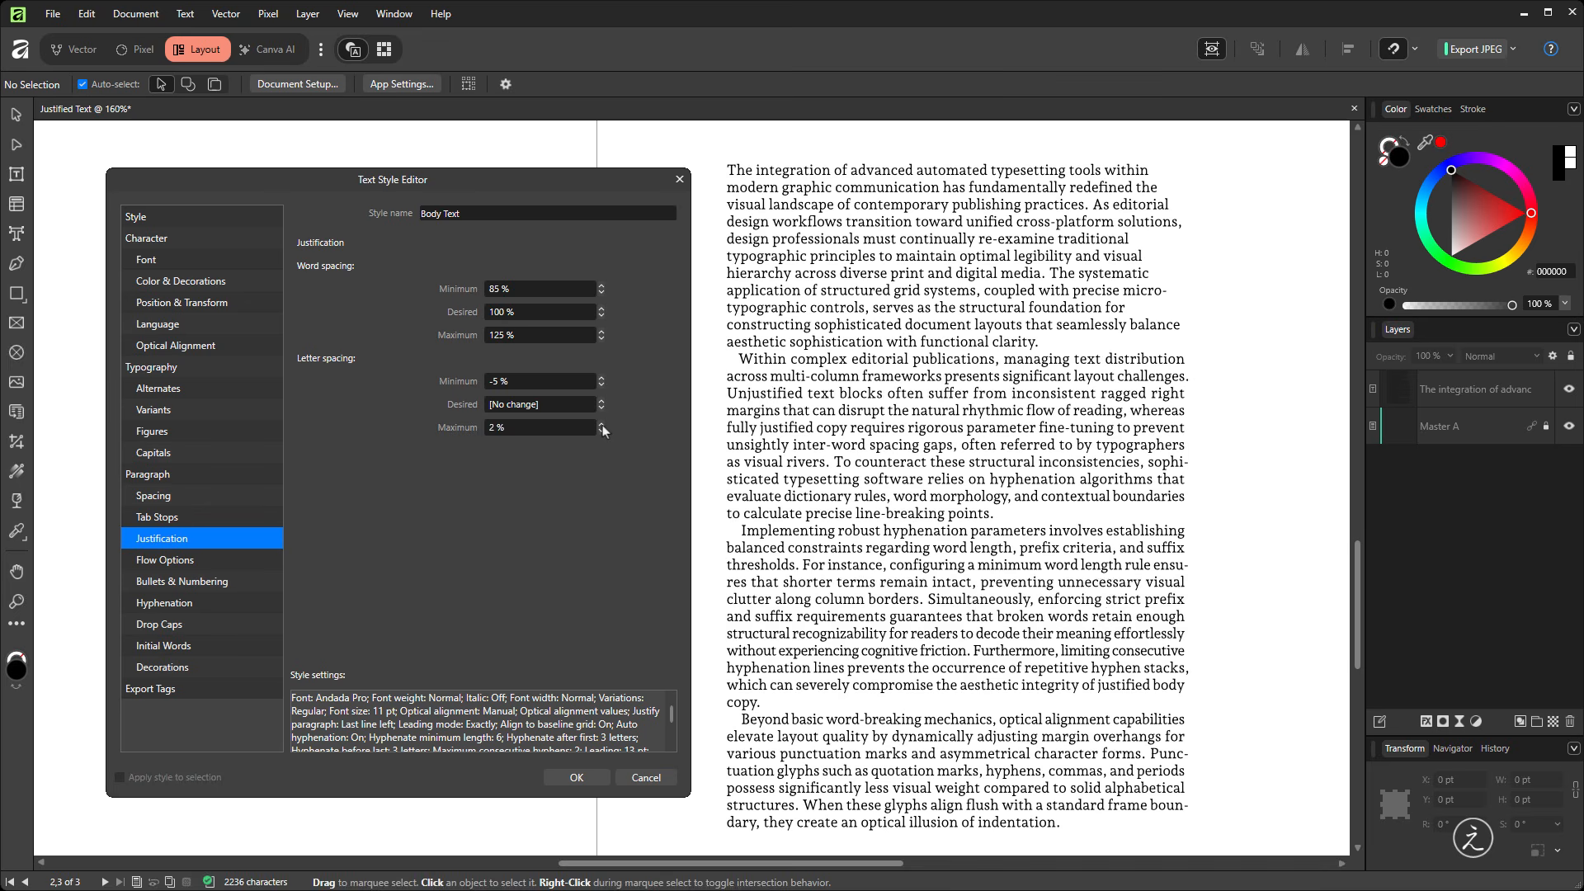
click(602, 424)
click(602, 424)
click(602, 424)
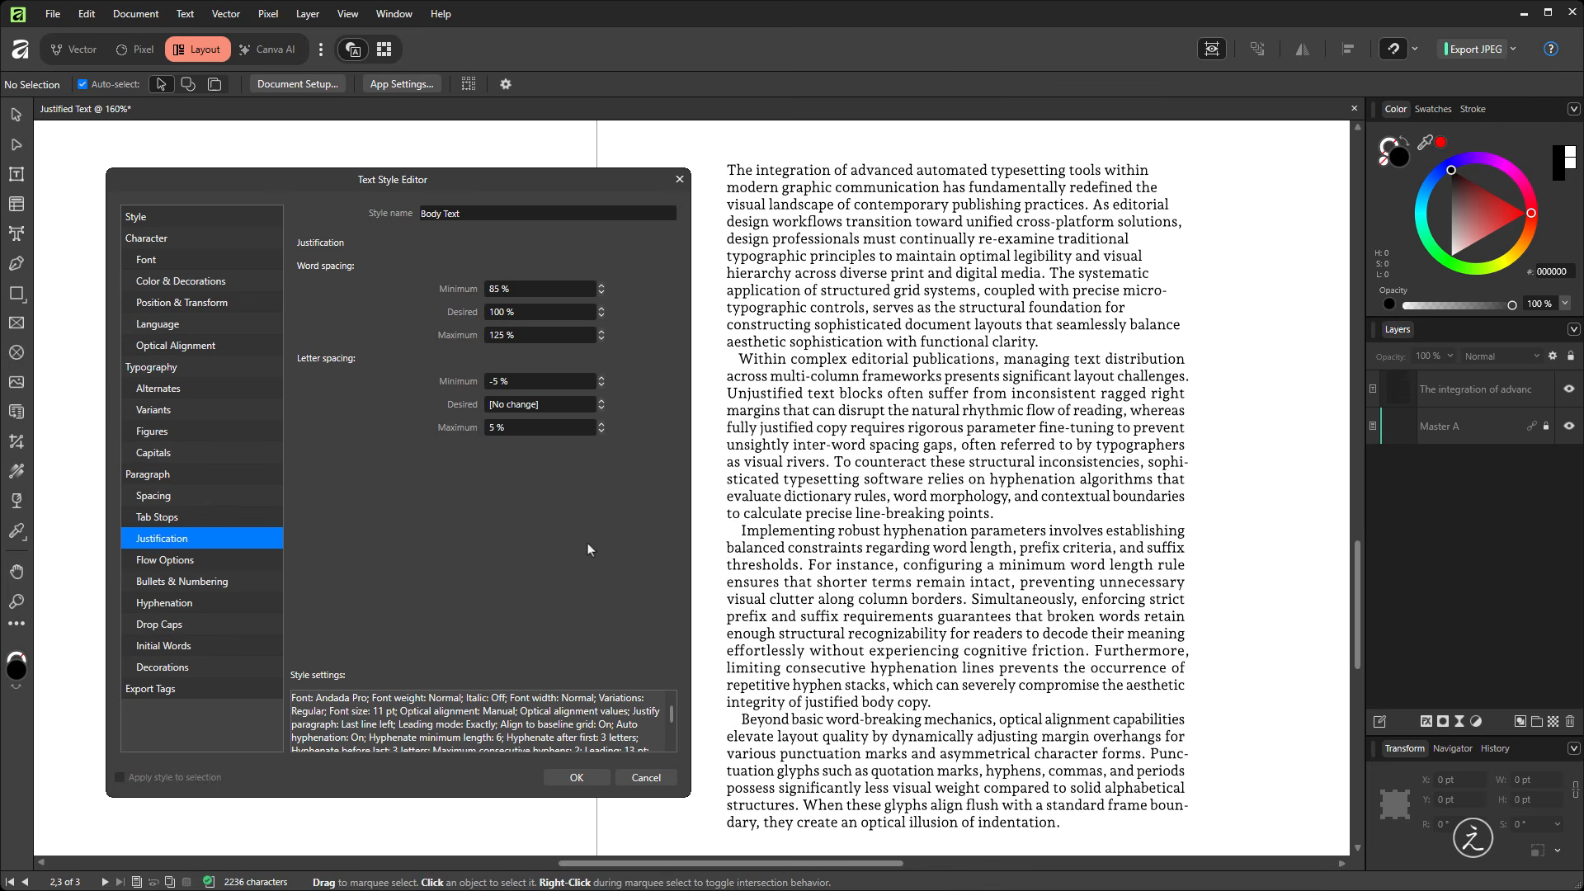